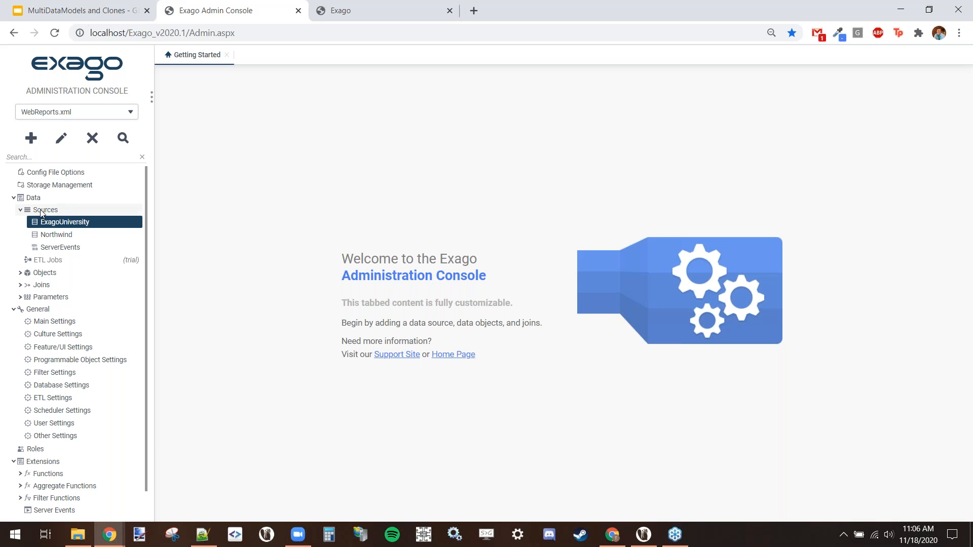
# Open the dbo.professors and dbo.students data objects of the ExagoUniversity source to view their settings.
pyautogui.click(42, 212)
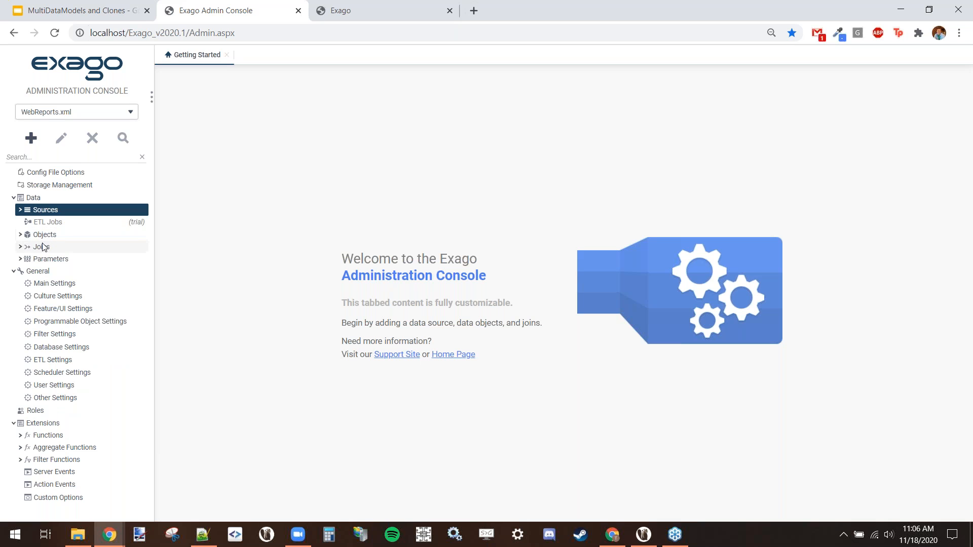
pyautogui.click(42, 236)
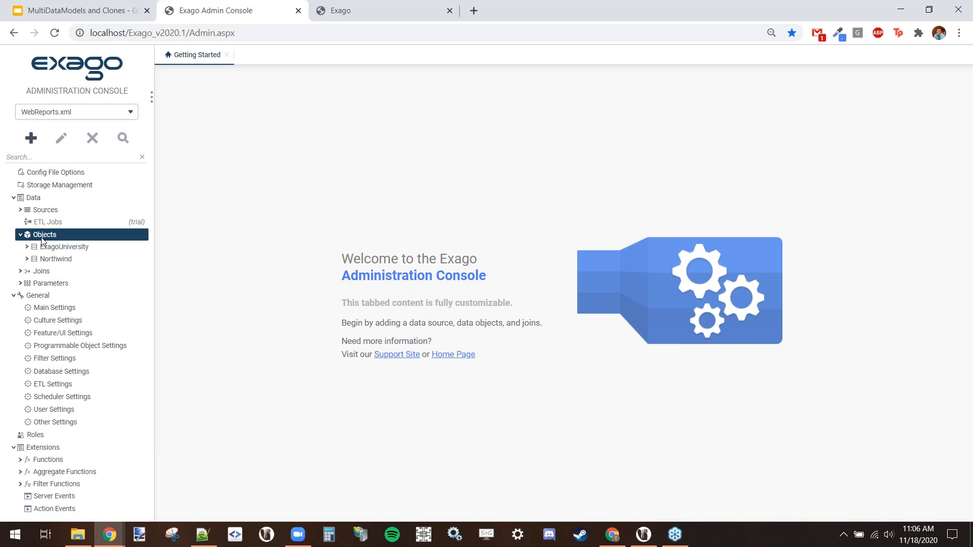
pyautogui.click(55, 249)
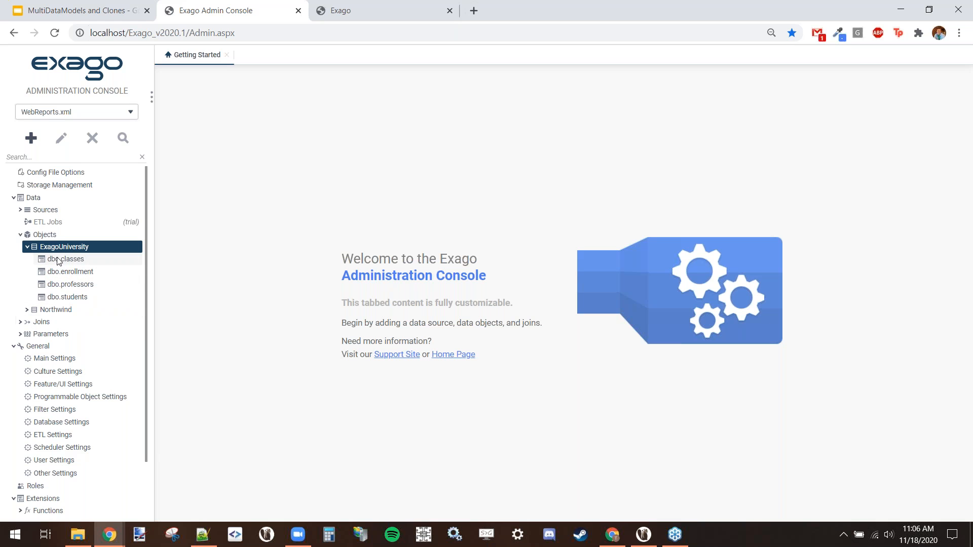
pyautogui.click(82, 286)
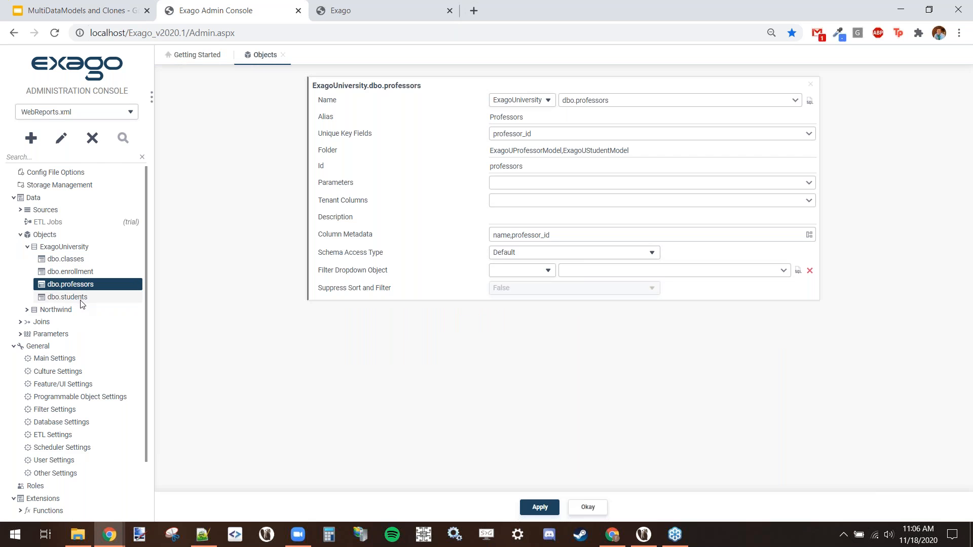
pyautogui.click(83, 301)
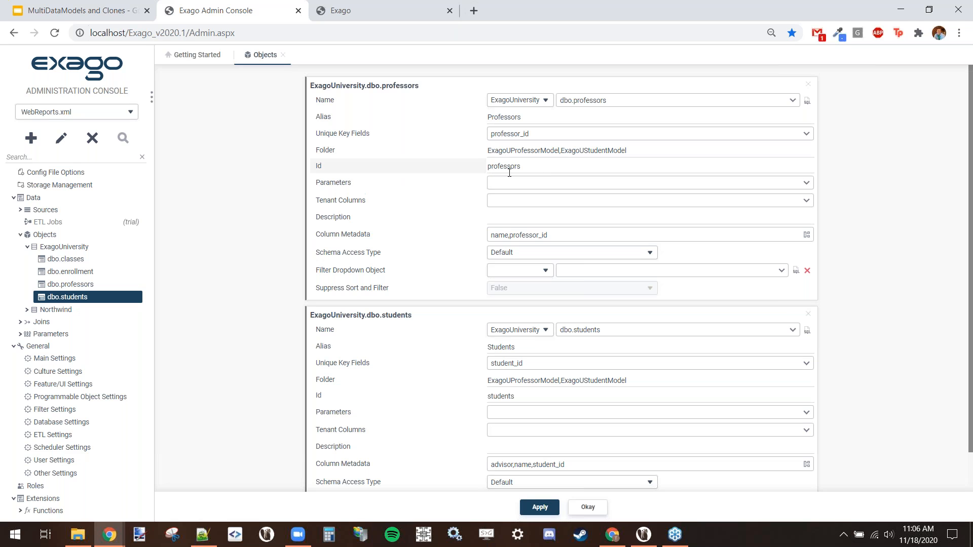
# Examine the Folder property of the professors object, focusing on its comma-separated model IDs.
pyautogui.doubleClick(327, 151)
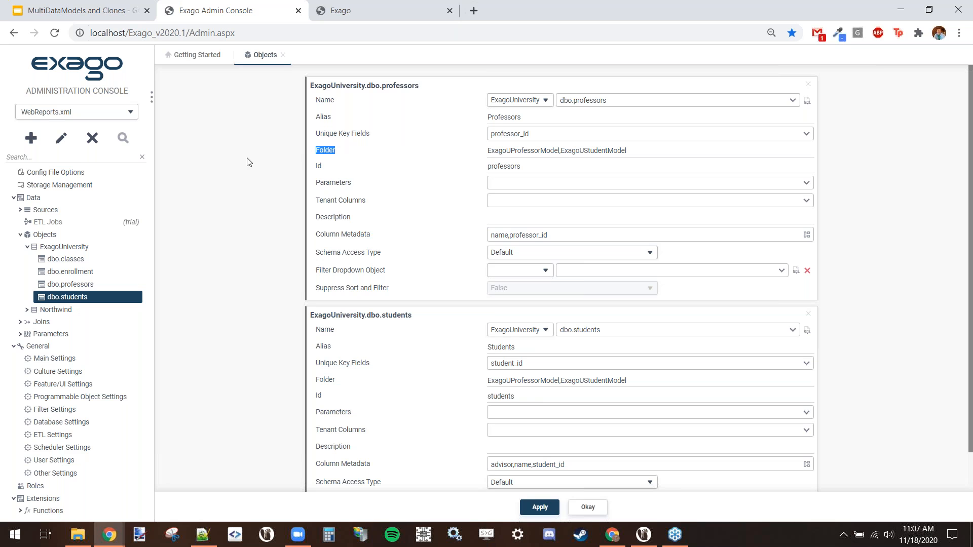
pyautogui.moveTo(488, 152); pyautogui.dragTo(632, 148)
pyautogui.click(634, 149)
pyautogui.moveTo(564, 148); pyautogui.dragTo(556, 155)
pyautogui.hotkey('ctrl', '+')
pyautogui.click(574, 175)
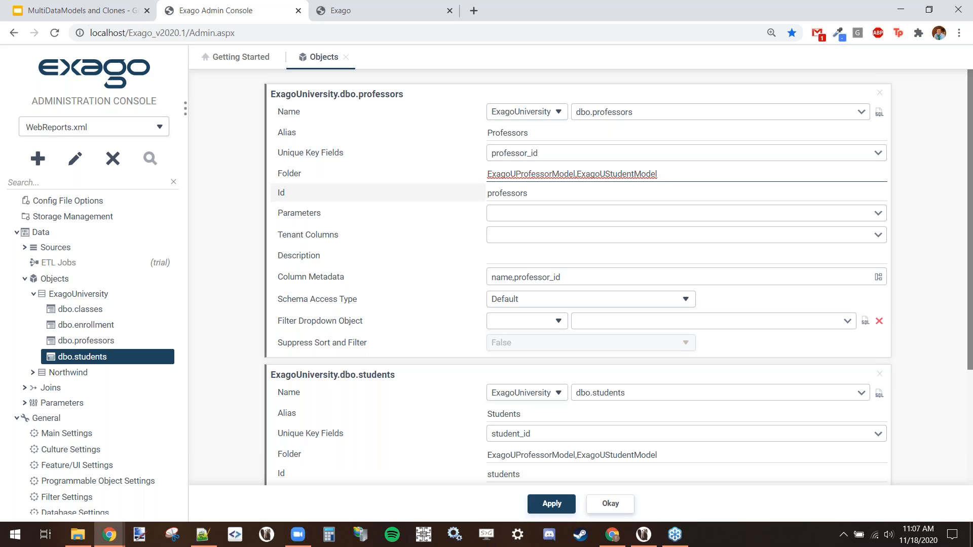
pyautogui.doubleClick(540, 172)
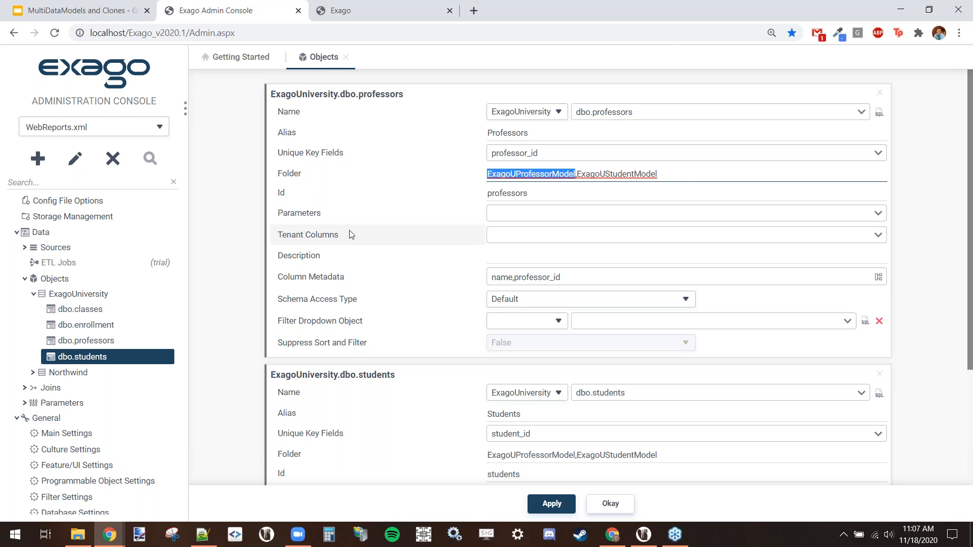
pyautogui.hotkey('ctrl', '-')
pyautogui.hotkey('ctrl', '-')
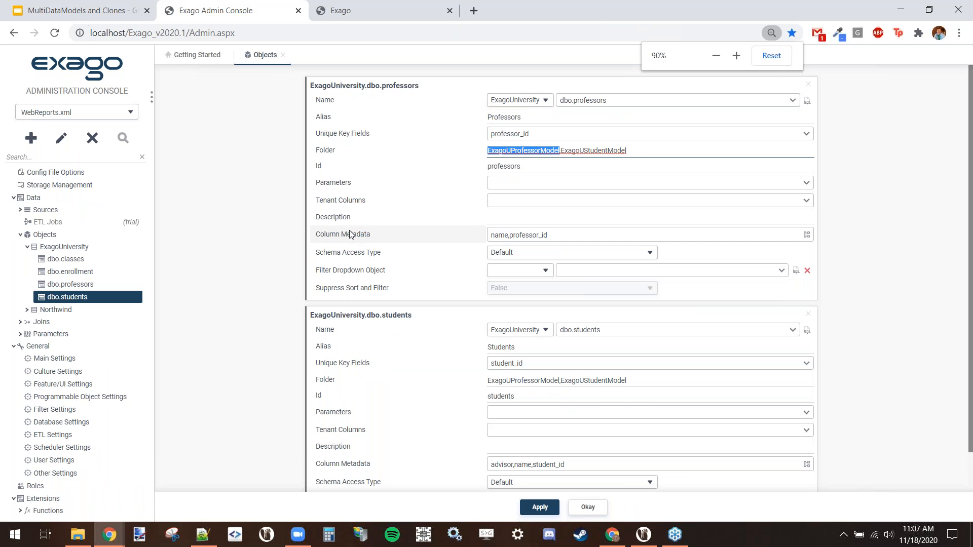
pyautogui.click(257, 148)
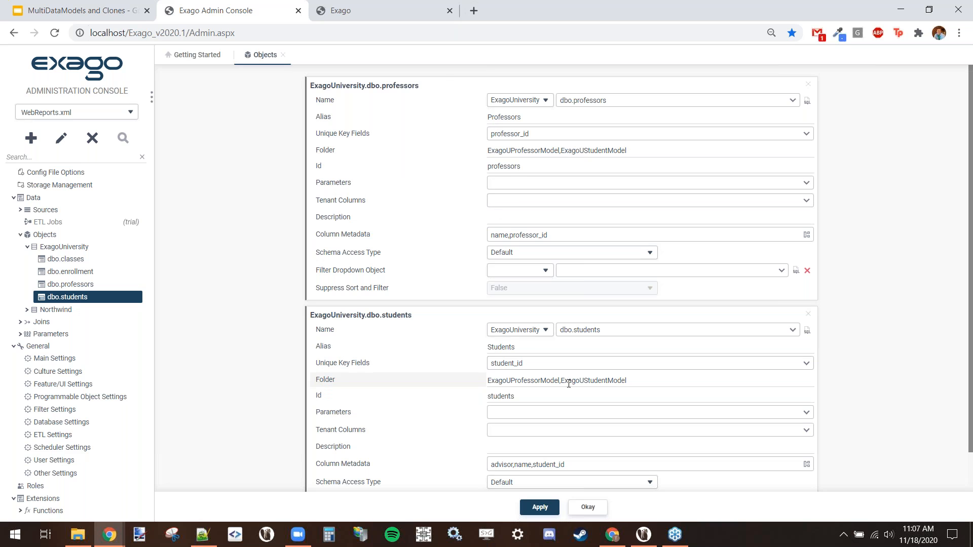
# Open the dbo.professors=>dbo.classes join to review its settings, and collapse the list of joins.
pyautogui.click(69, 323)
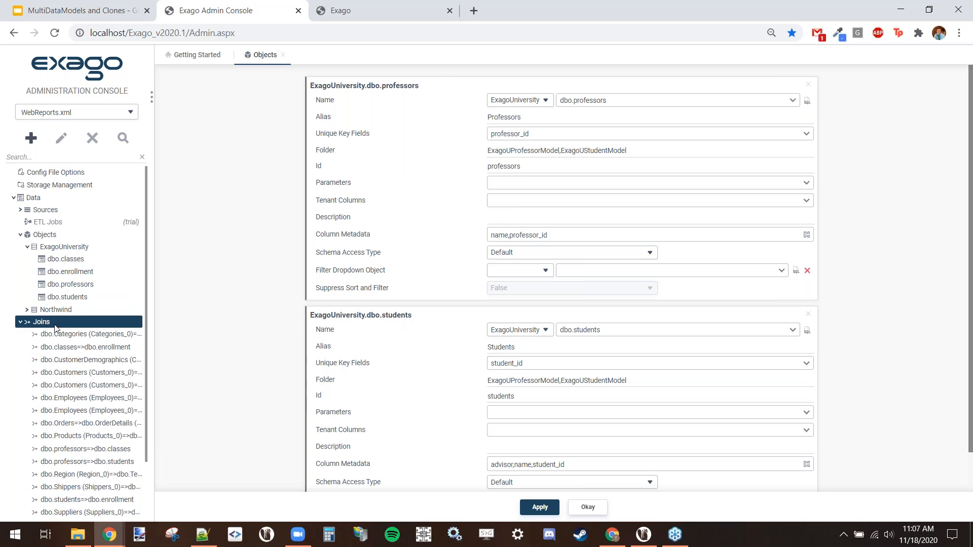
pyautogui.click(74, 451)
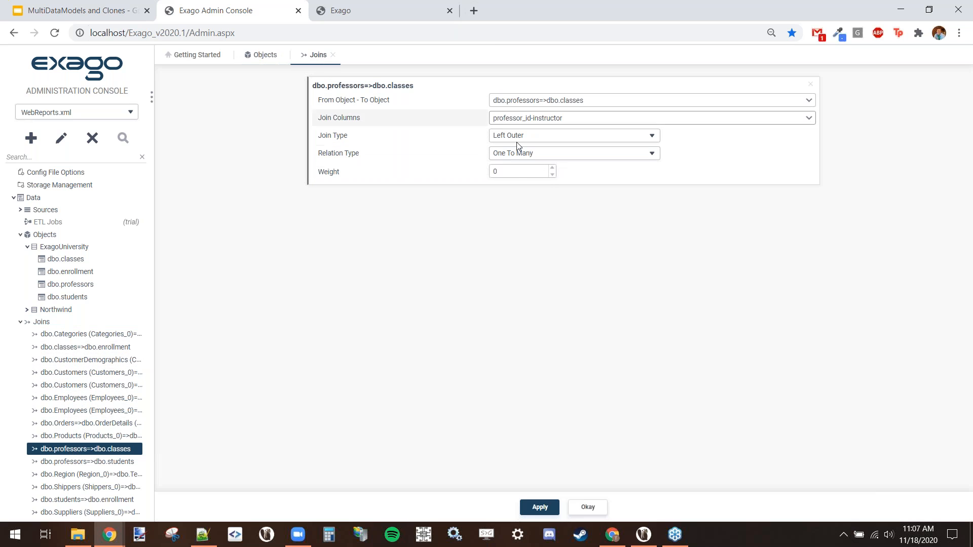
pyautogui.click(21, 323)
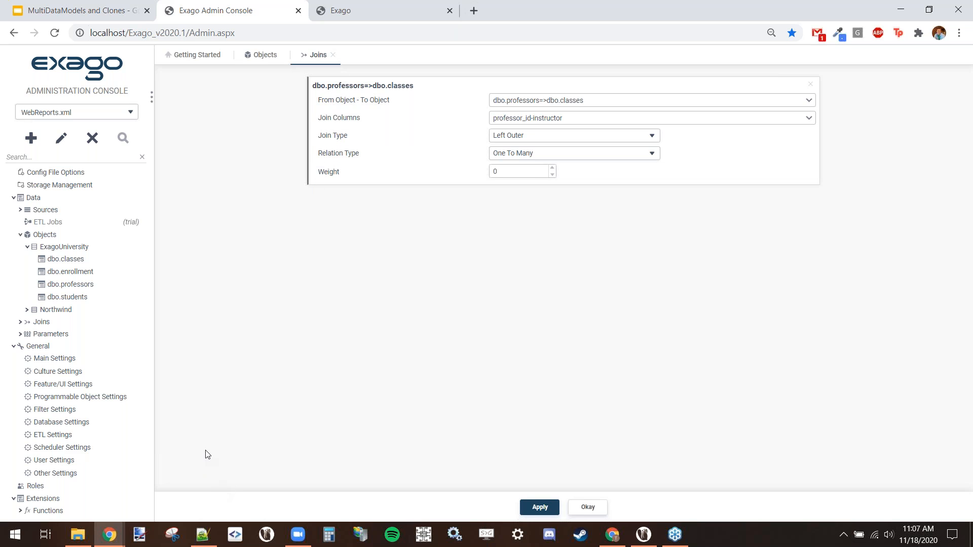
# Switch to Notepad++ with the WebReports.xml config file open.
pyautogui.moveTo(84, 539)
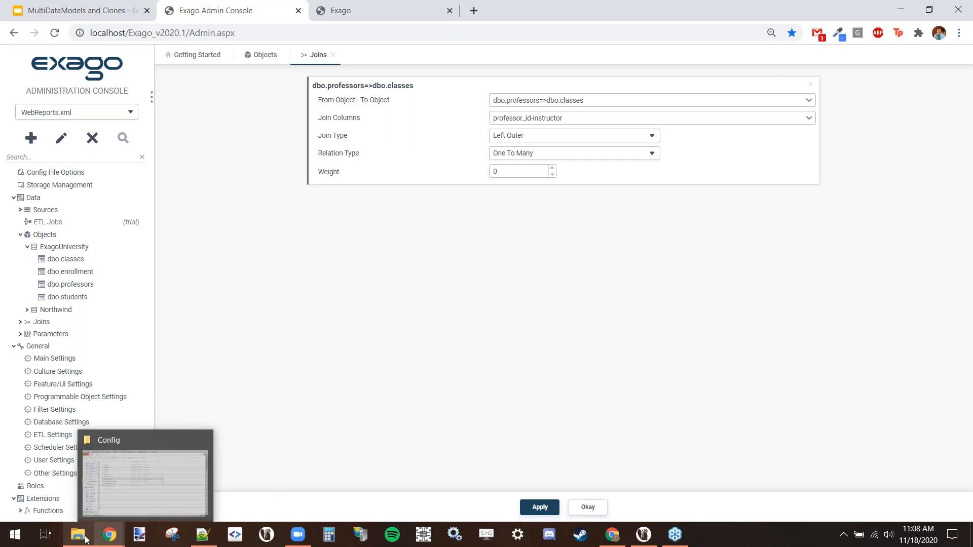
pyautogui.moveTo(199, 543)
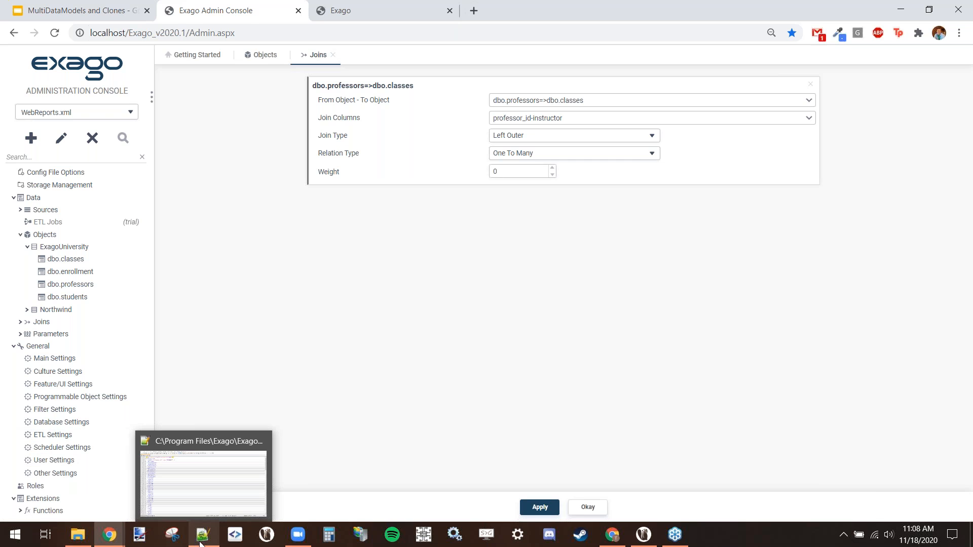
pyautogui.click(201, 542)
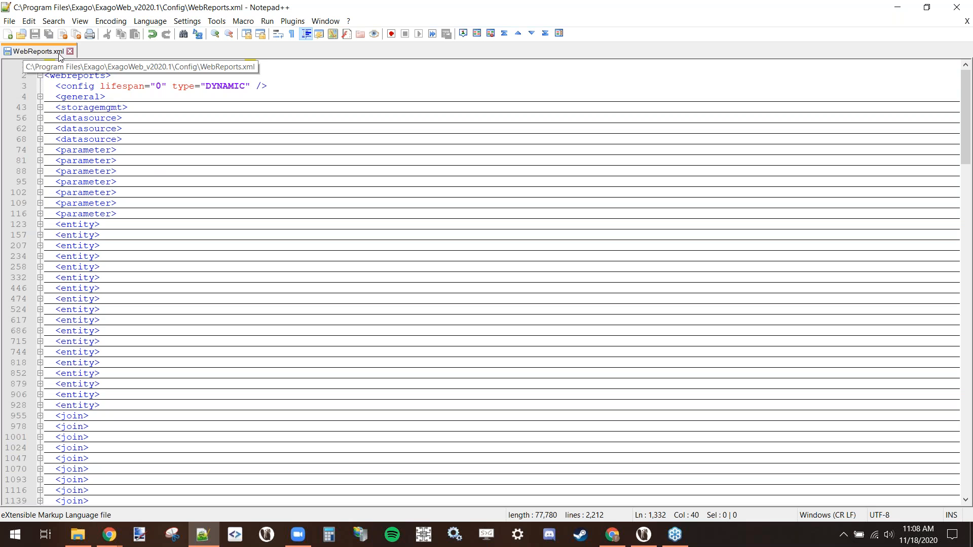
pyautogui.click(179, 172)
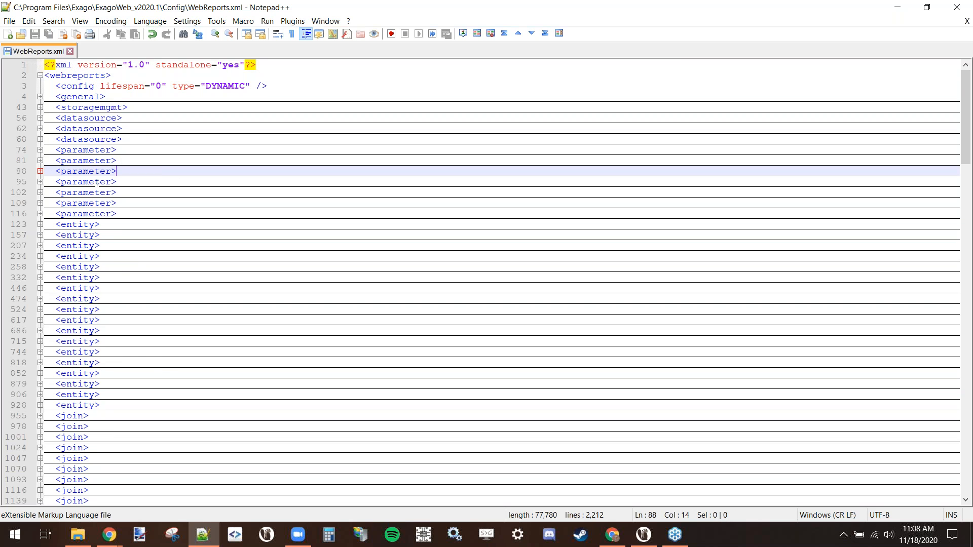
# Expand the last entity node in the XML to inspect the Students definition, and collapse it again.
pyautogui.scroll(-1, 71, 317)
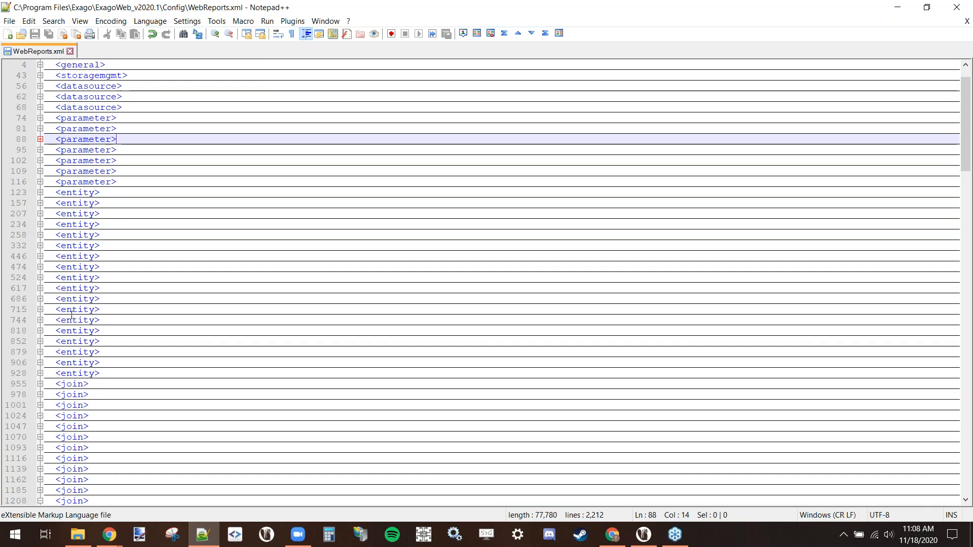
pyautogui.doubleClick(82, 373)
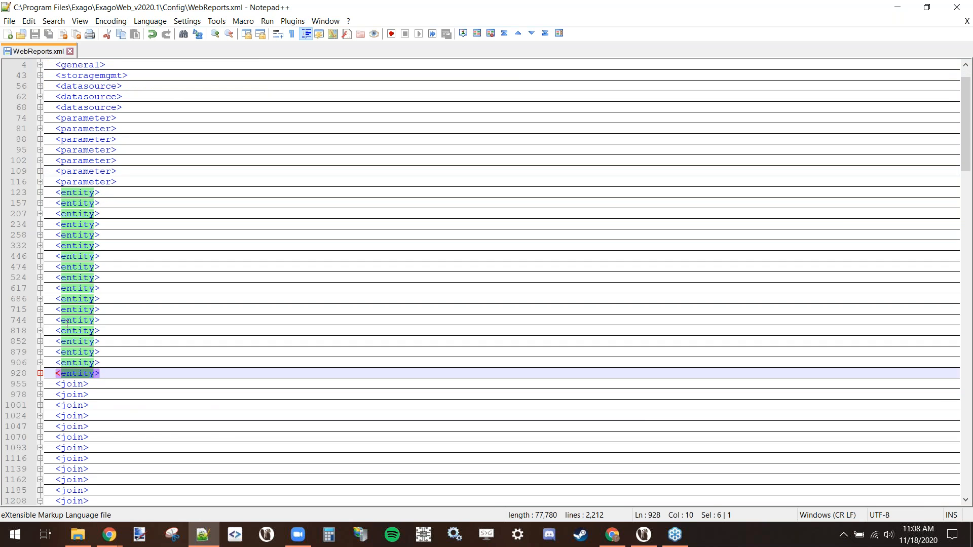
pyautogui.click(40, 373)
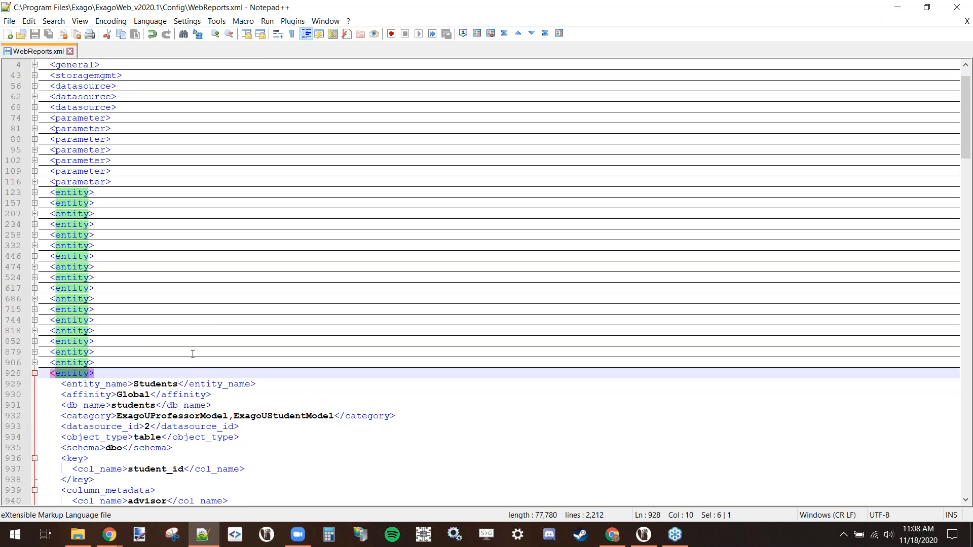
pyautogui.scroll(-6, 193, 354)
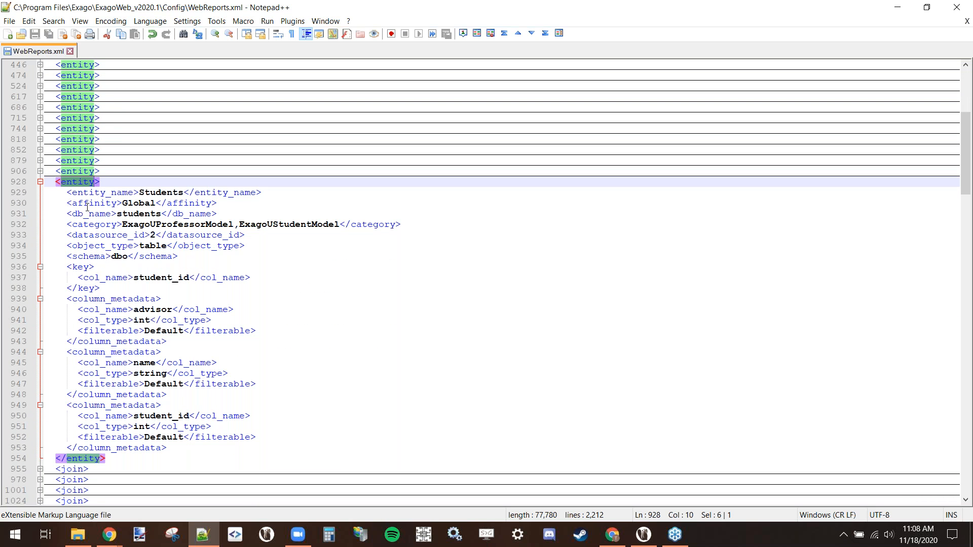
pyautogui.click(40, 182)
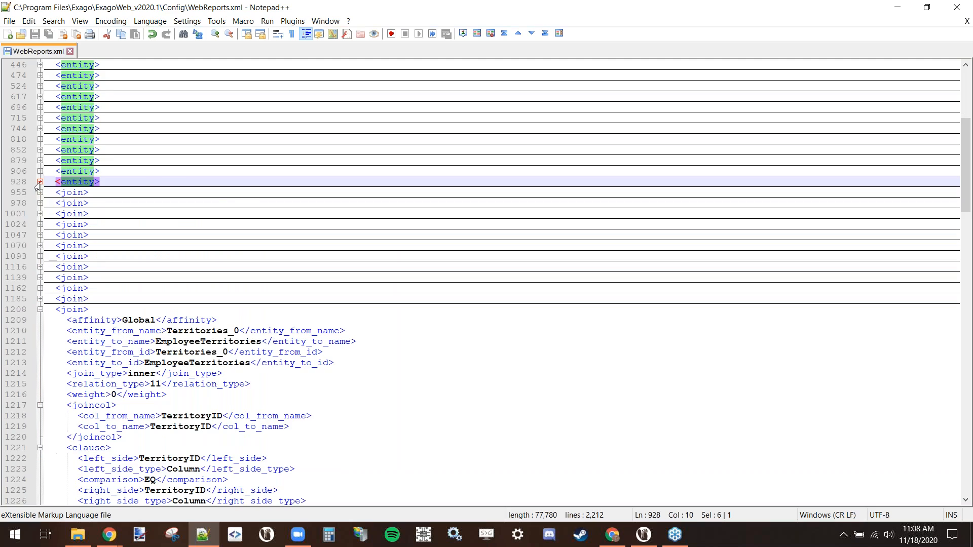
# Examine the category nodes after the joins, comparing category_id and category_name for the Student Model and the Advisor Model.
pyautogui.scroll(-20, 189, 249)
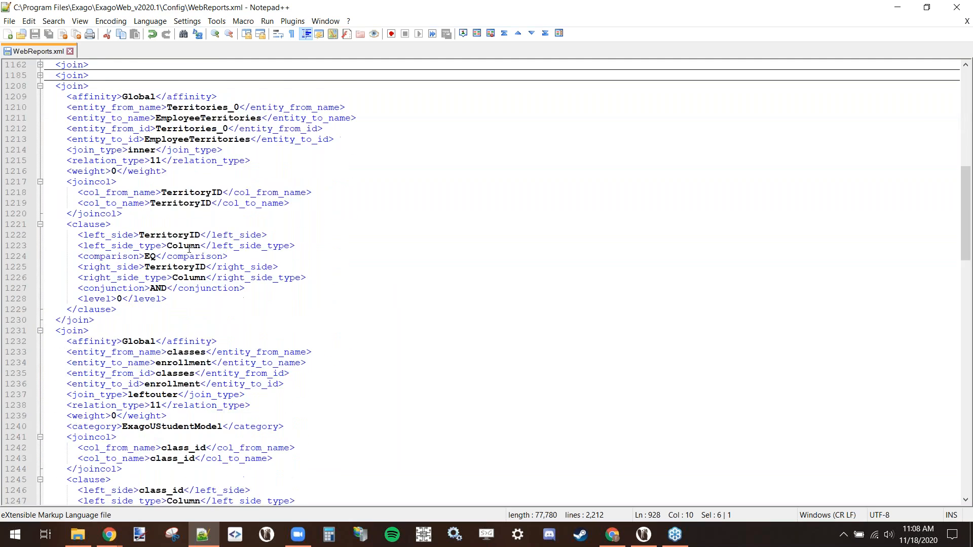
pyautogui.scroll(-7, 189, 248)
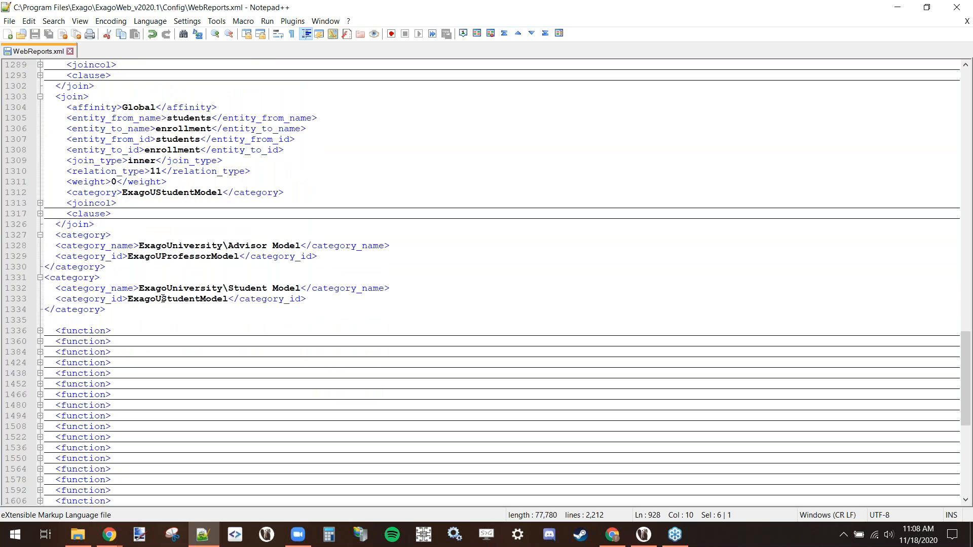
pyautogui.moveTo(117, 308); pyautogui.dragTo(36, 275)
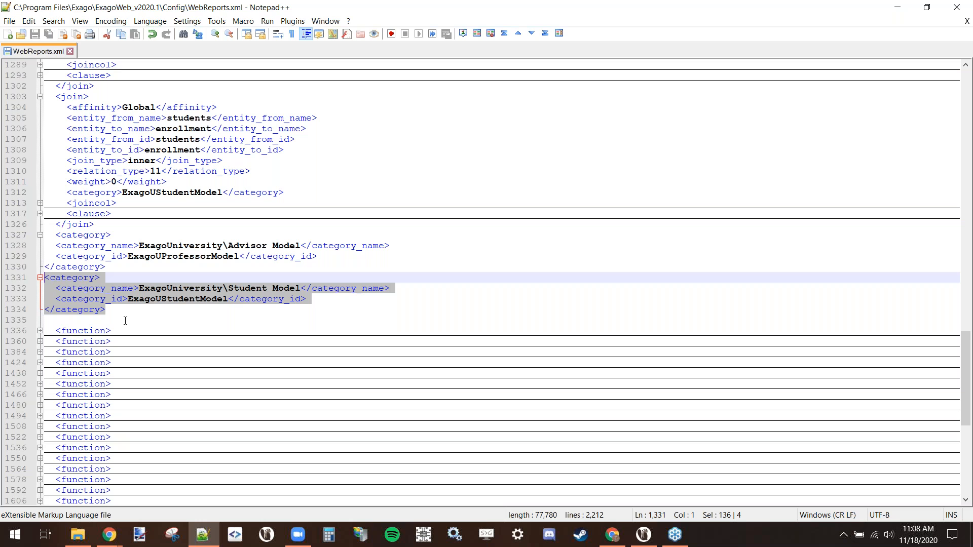
pyautogui.doubleClick(76, 299)
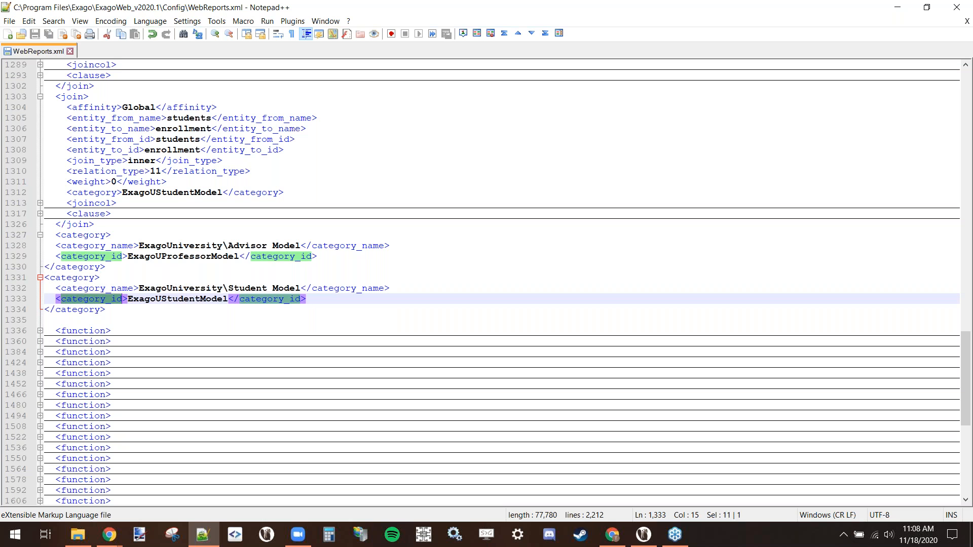
pyautogui.doubleClick(181, 298)
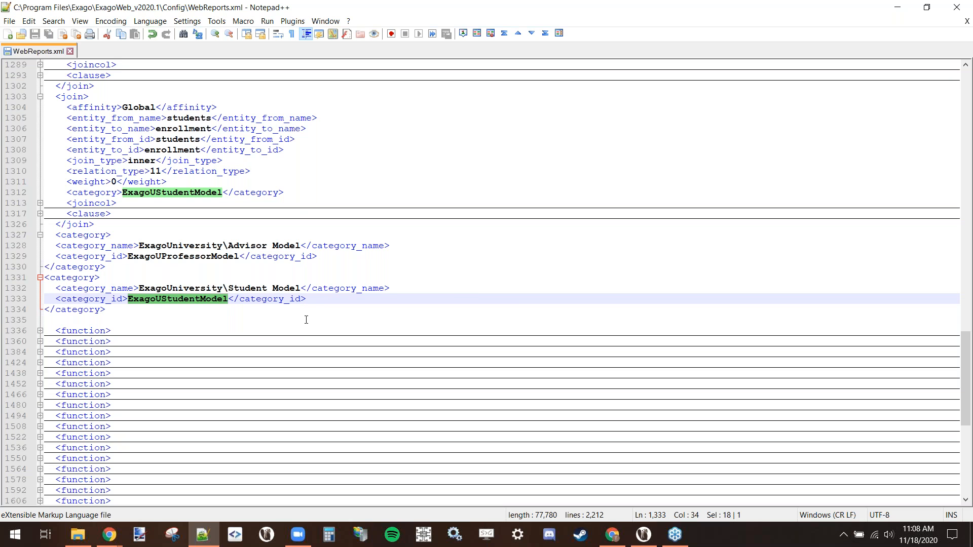
pyautogui.doubleClick(117, 288)
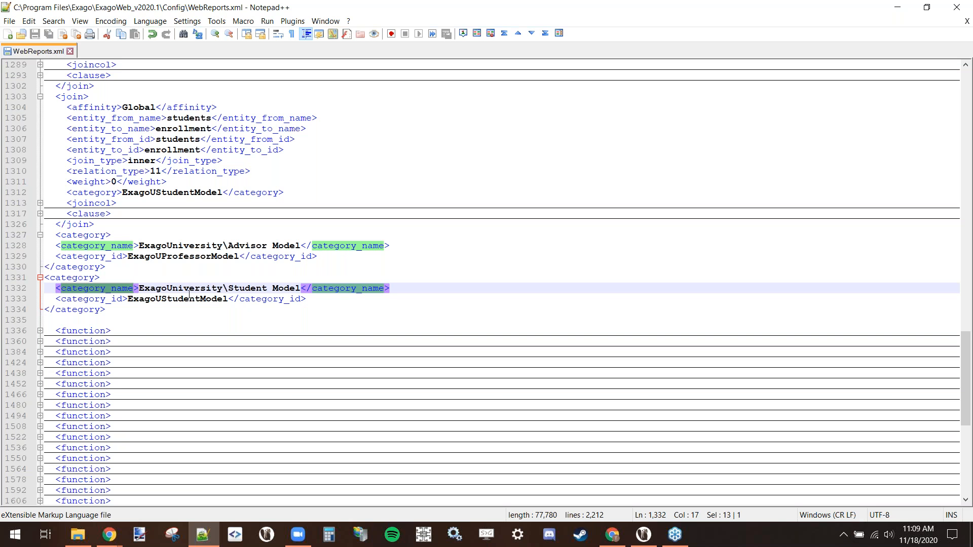
pyautogui.doubleClick(158, 299)
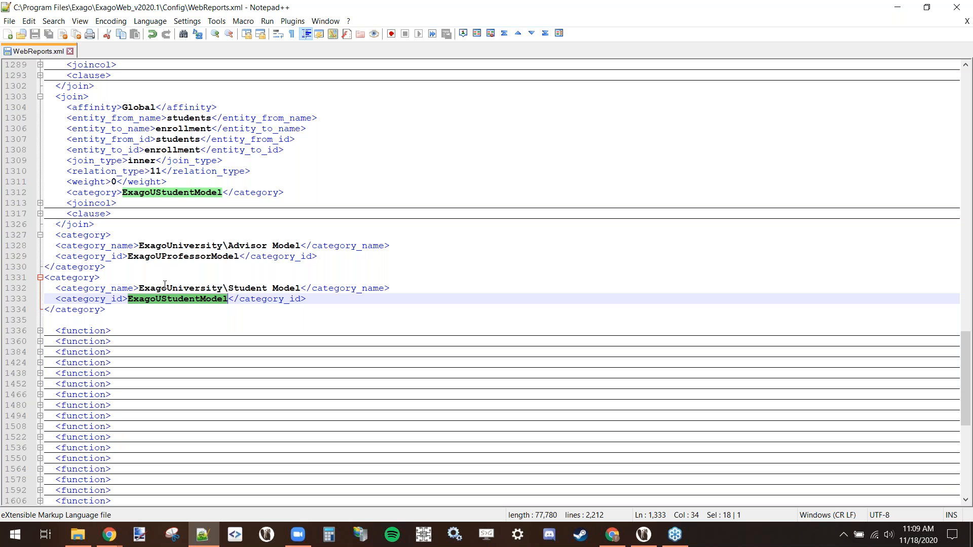
pyautogui.doubleClick(202, 289)
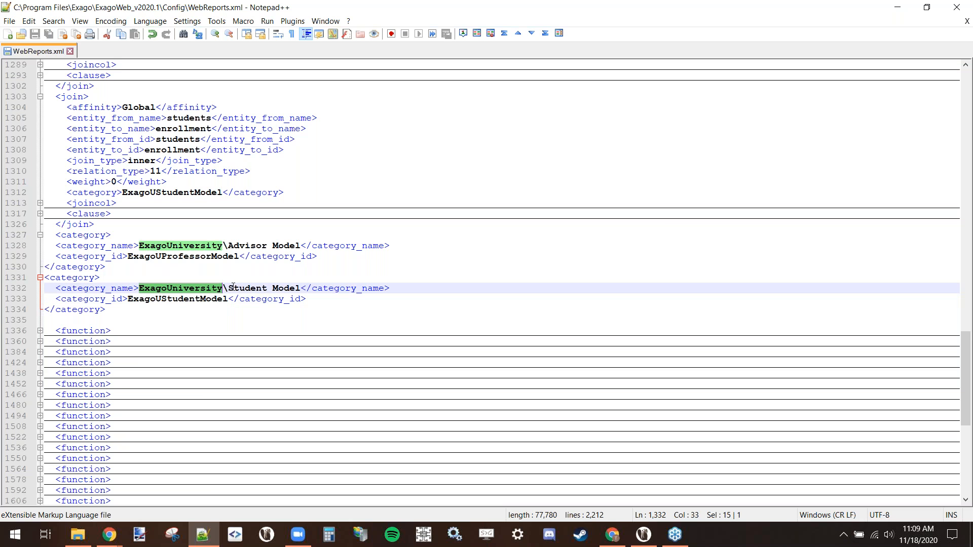
pyautogui.moveTo(301, 288); pyautogui.dragTo(150, 293)
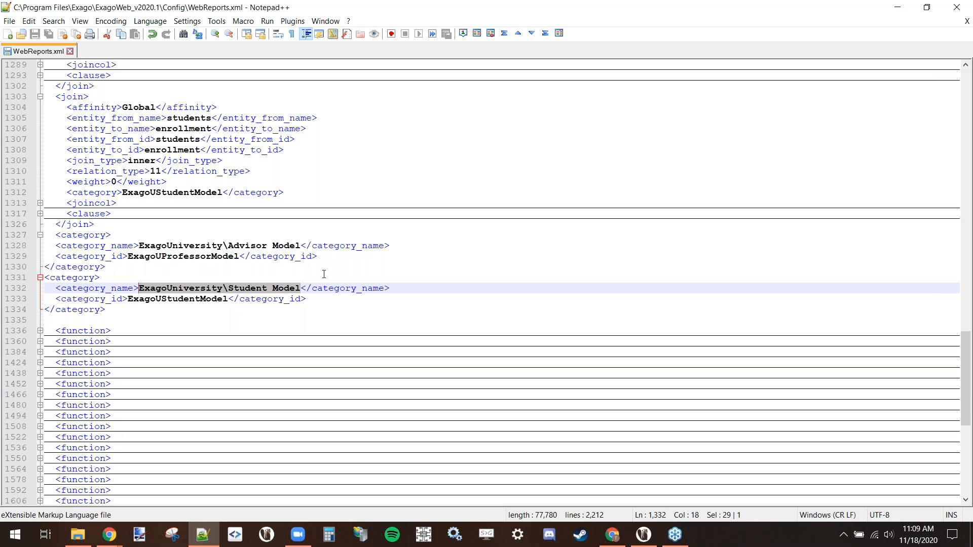
pyautogui.moveTo(128, 268); pyautogui.dragTo(36, 236)
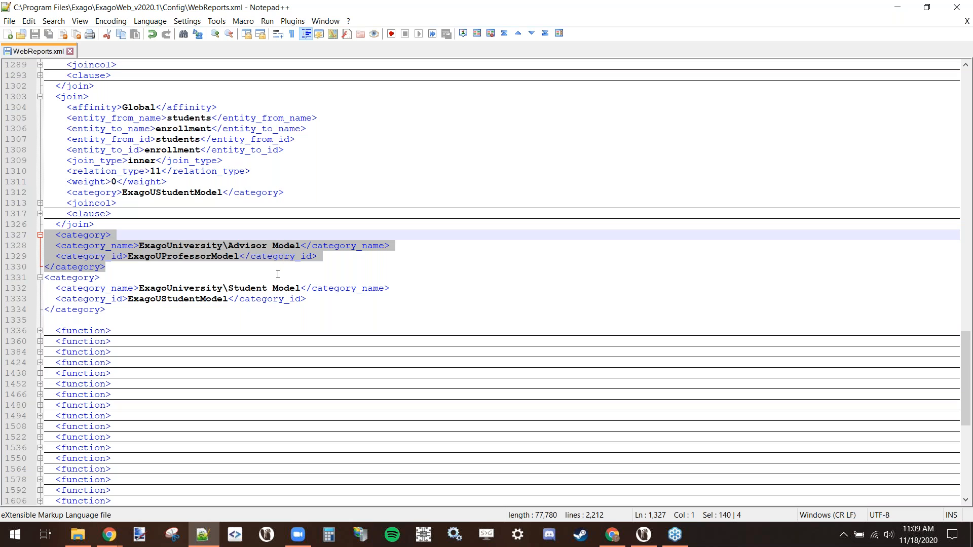
# Inspect the students-to-enrollment join node, checking its from and to entities and its category tag.
pyautogui.moveTo(302, 194); pyautogui.dragTo(151, 202)
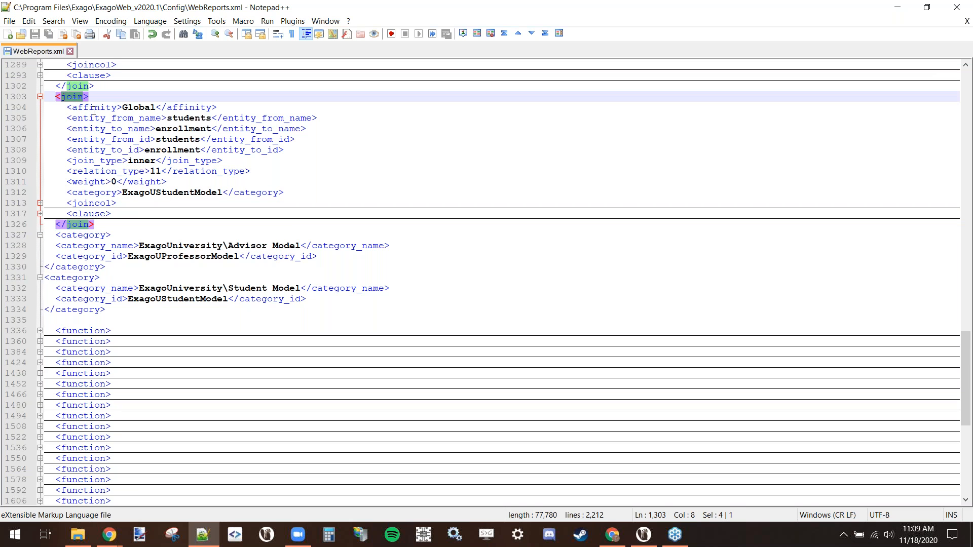
pyautogui.doubleClick(190, 118)
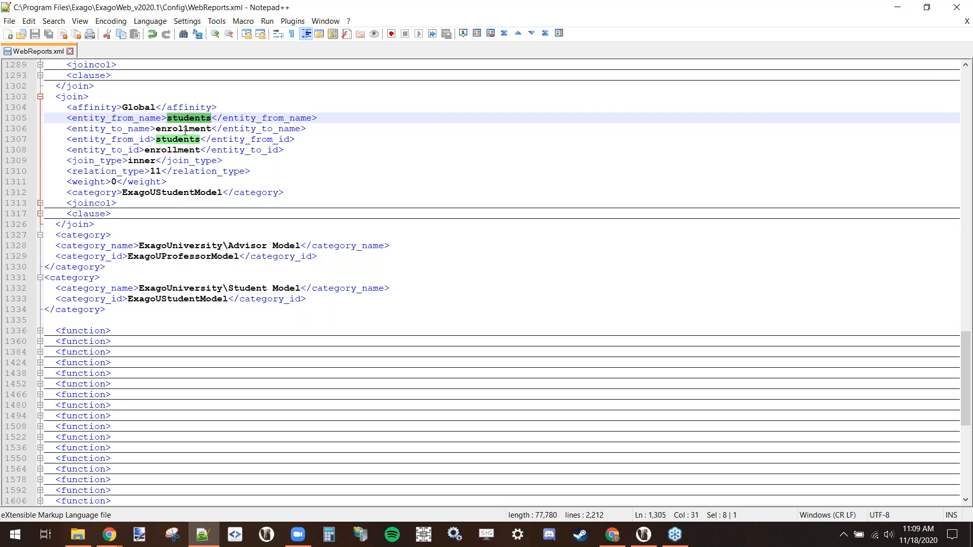
pyautogui.doubleClick(185, 129)
pyautogui.doubleClick(90, 192)
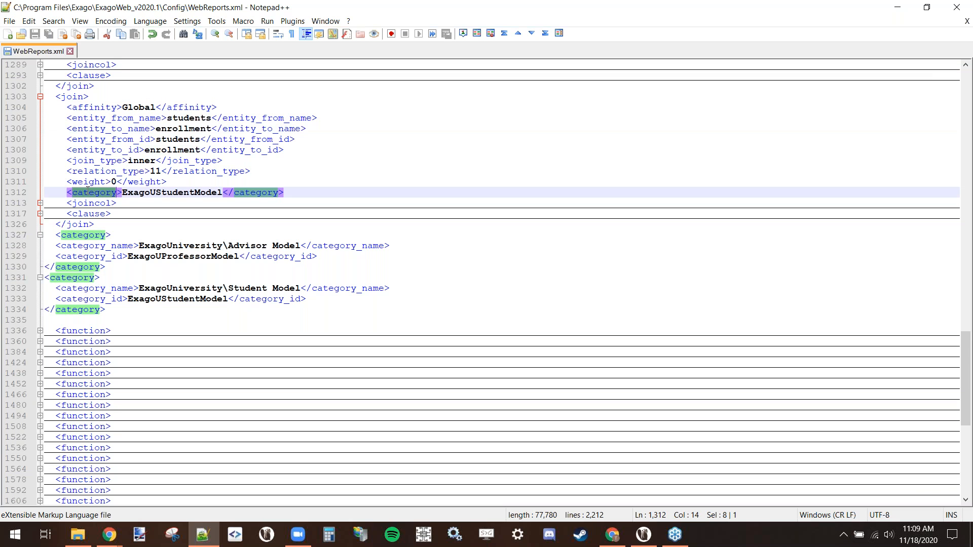
# Match the students-to-enrollment join's category value with the category_id of the Student Model category node.
pyautogui.doubleClick(172, 193)
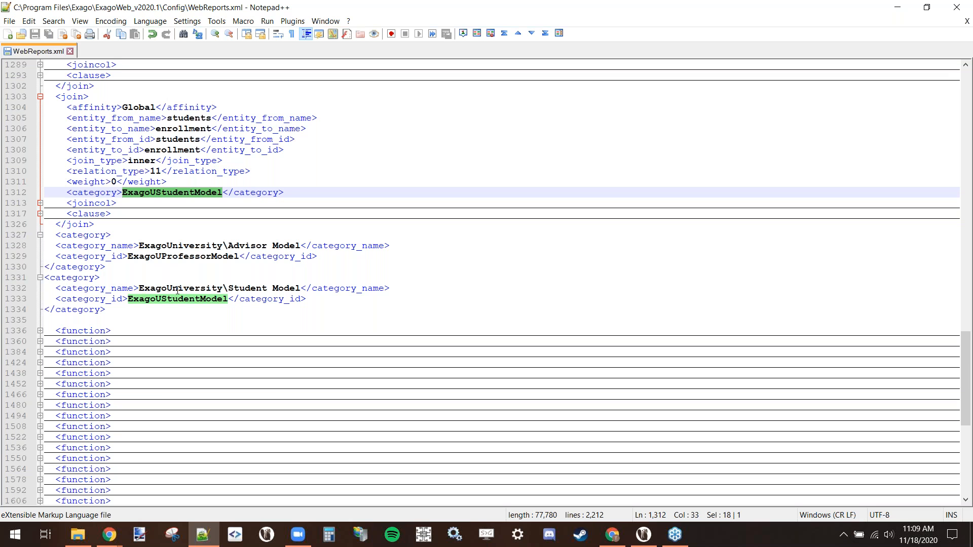
pyautogui.moveTo(136, 288); pyautogui.dragTo(354, 307)
pyautogui.click(355, 308)
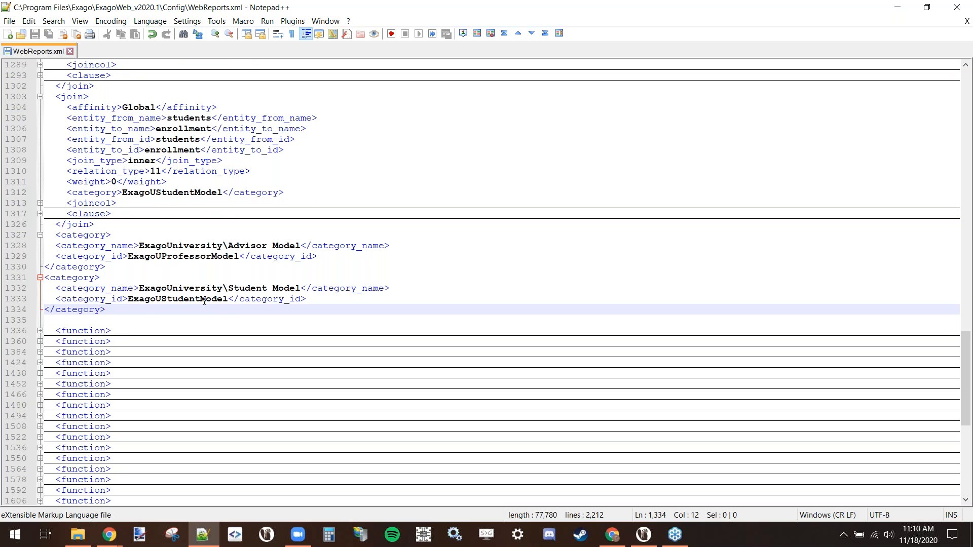
# Inspect the professors-to-students join node, checking its from and to entities and its category value.
pyautogui.scroll(5, 205, 302)
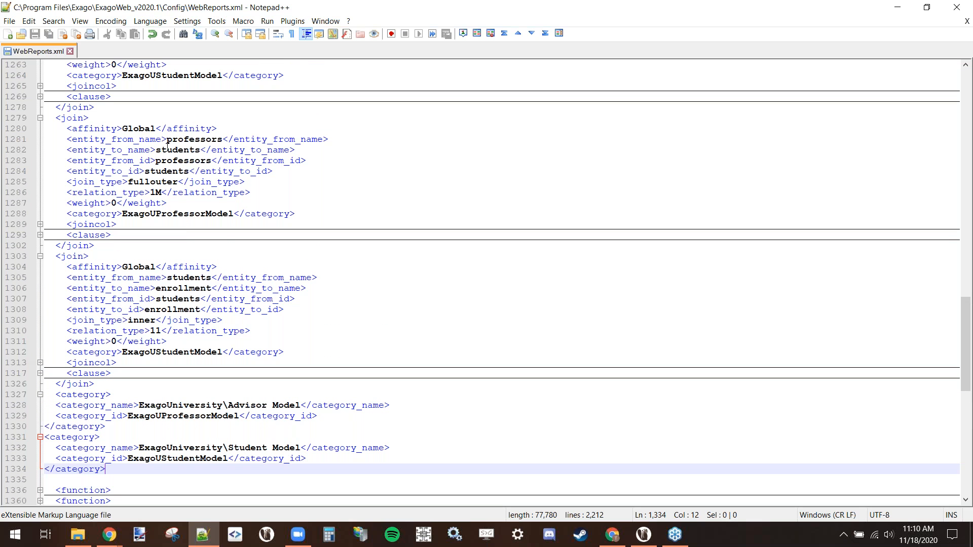
pyautogui.doubleClick(172, 142)
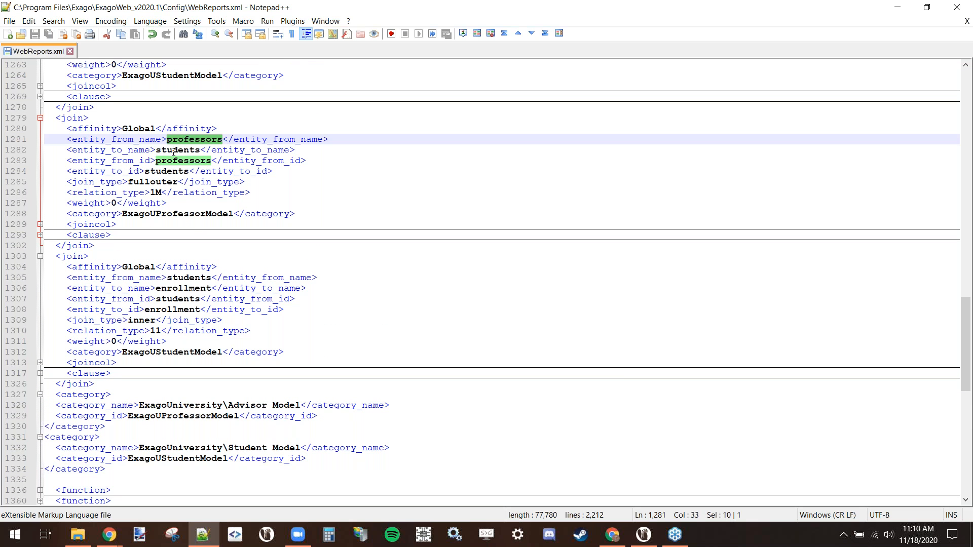
pyautogui.doubleClick(174, 150)
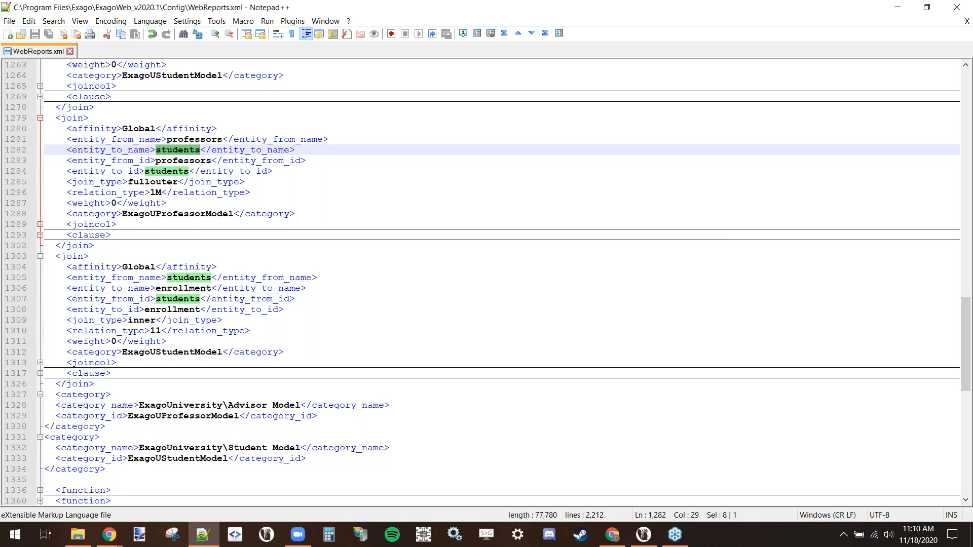
pyautogui.tripleClick(78, 214)
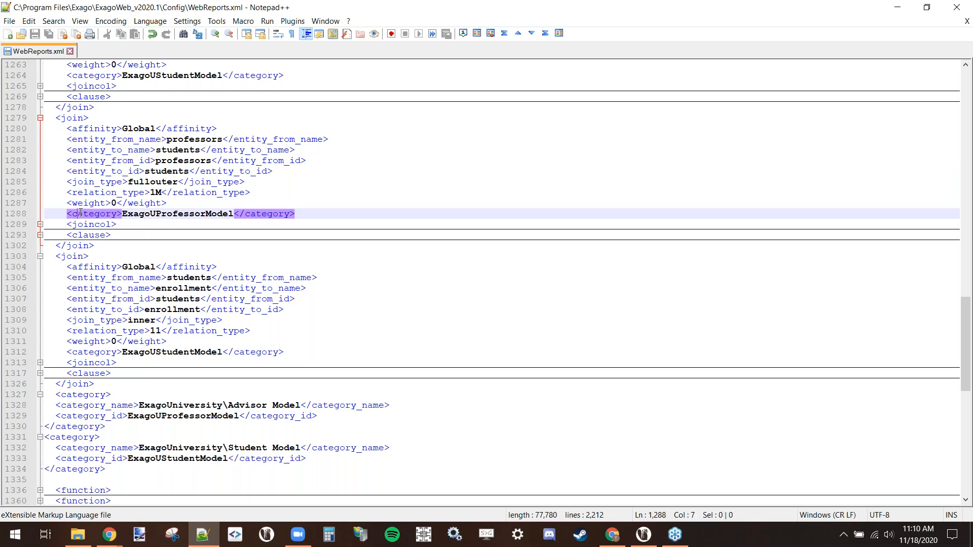
pyautogui.doubleClick(175, 213)
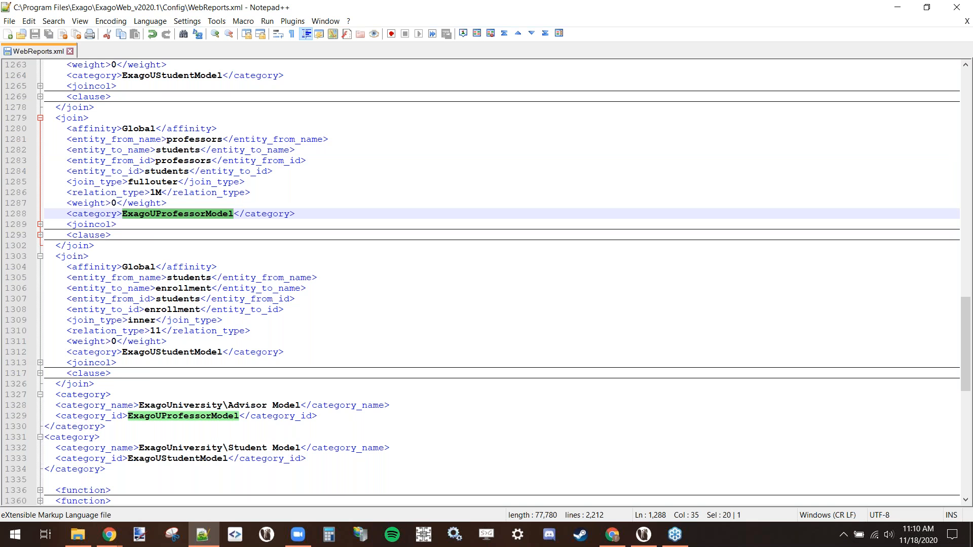
# Inspect the professors-to-classes join node, checking its from entity and its category value.
pyautogui.scroll(4, 151, 159)
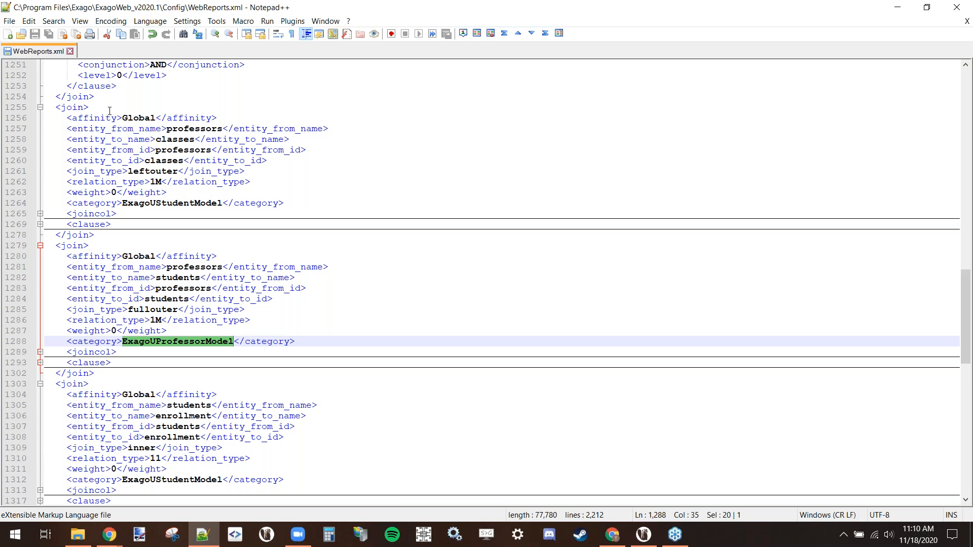
pyautogui.doubleClick(181, 129)
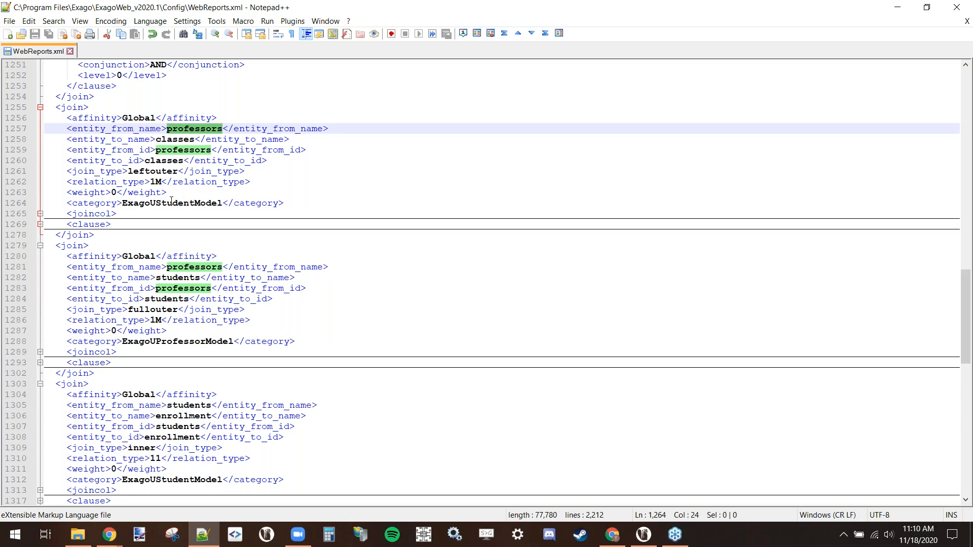
pyautogui.doubleClick(173, 203)
# Collapse the joincol and clause nodes of the classes-to-enrollment join and check its category tag.
pyautogui.scroll(3, 173, 203)
pyautogui.scroll(4, 86, 166)
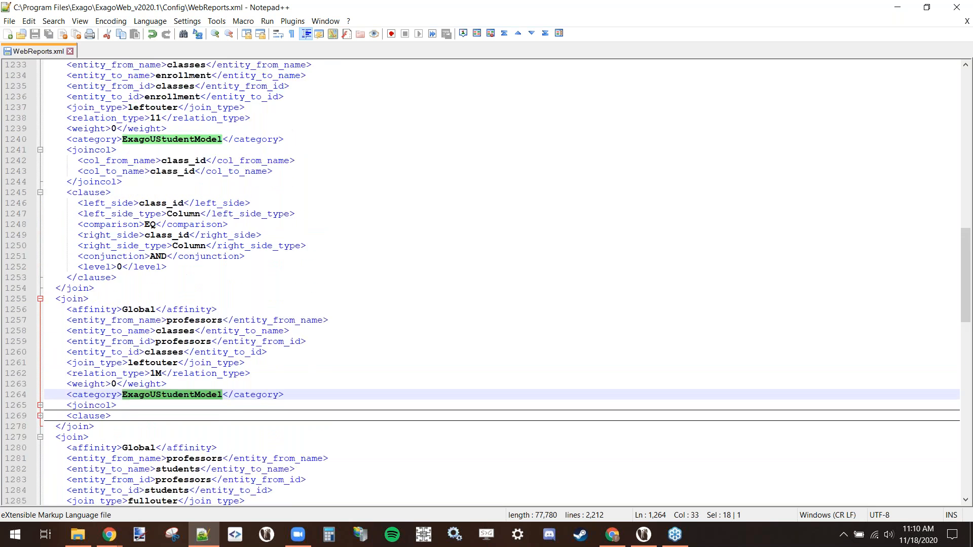
pyautogui.click(40, 182)
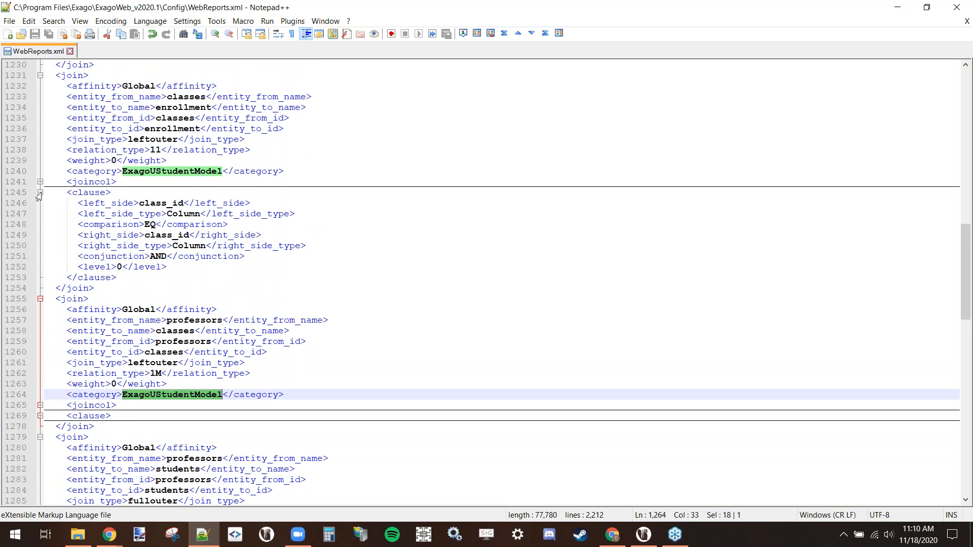
pyautogui.click(38, 193)
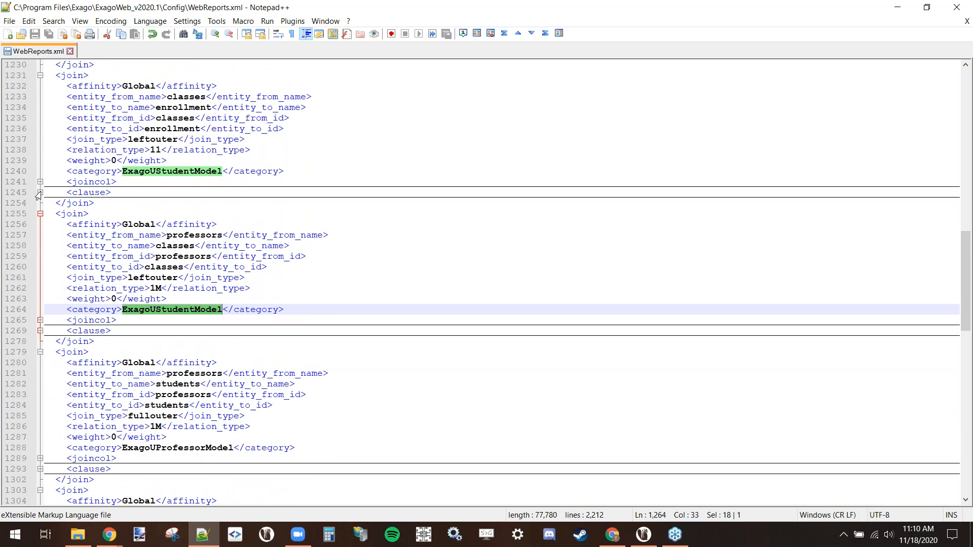
pyautogui.click(79, 202)
pyautogui.doubleClick(93, 171)
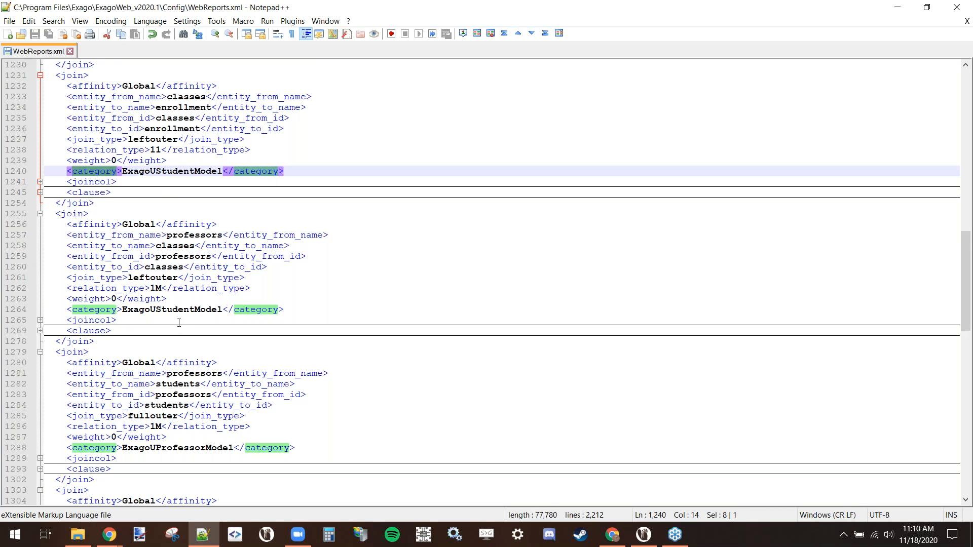
# Switch to the Exago report application in Chrome and reload its home page.
pyautogui.click(109, 534)
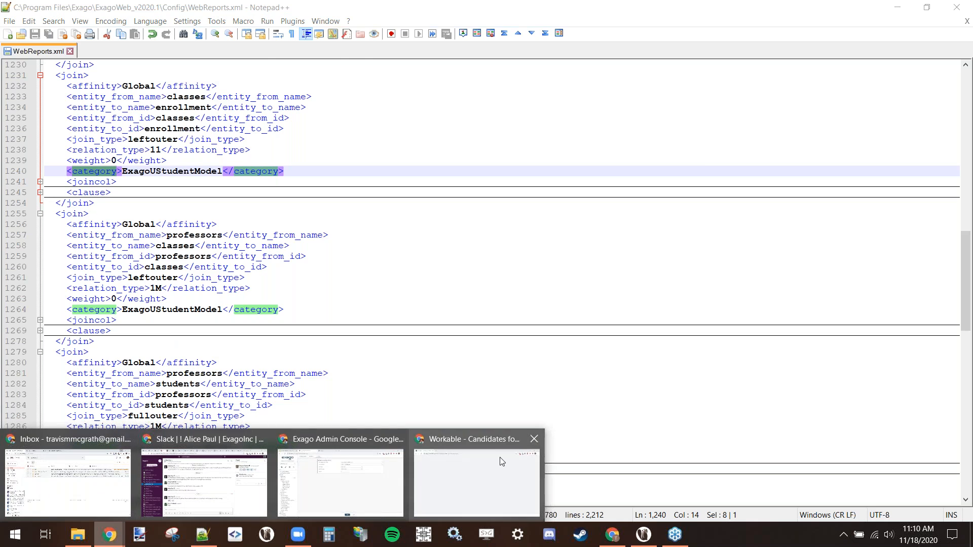
pyautogui.click(344, 468)
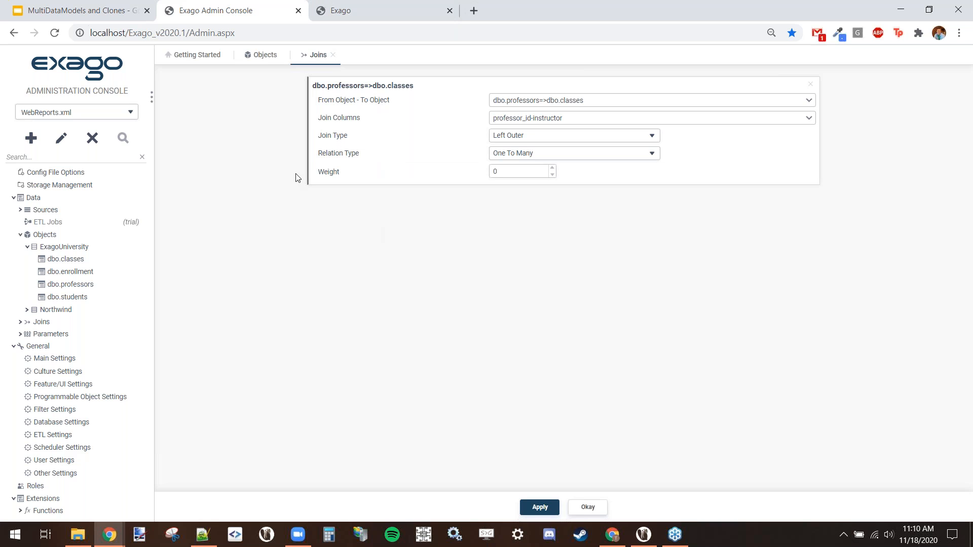
pyautogui.click(363, 6)
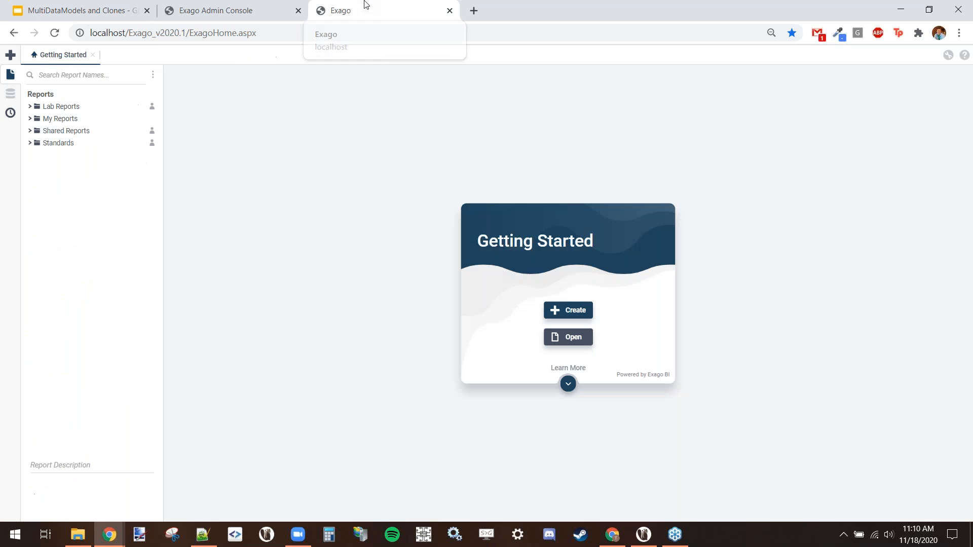
pyautogui.click(54, 32)
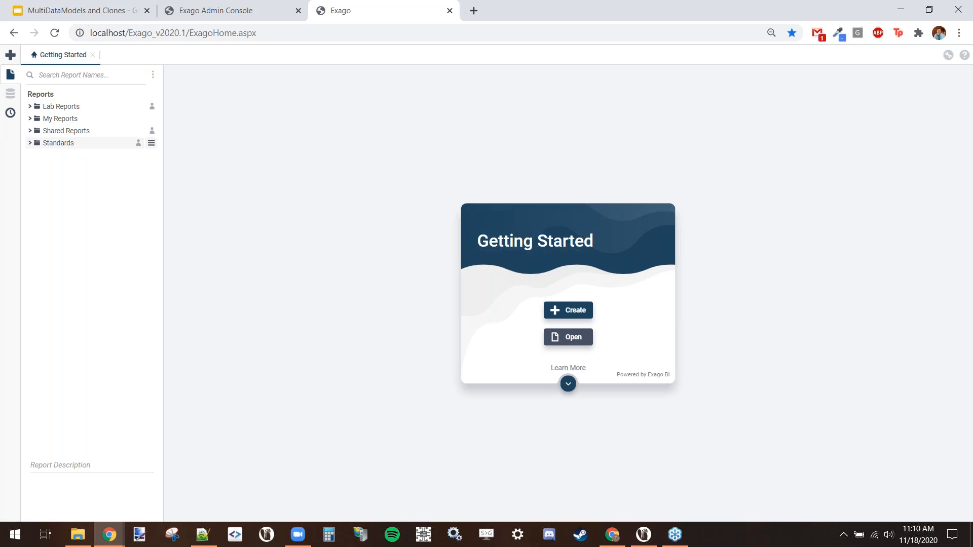
# Create a new ExpressView and expand the Advisor Model and Student Model folders under ExagoUniversity in its fields.
pyautogui.click(10, 54)
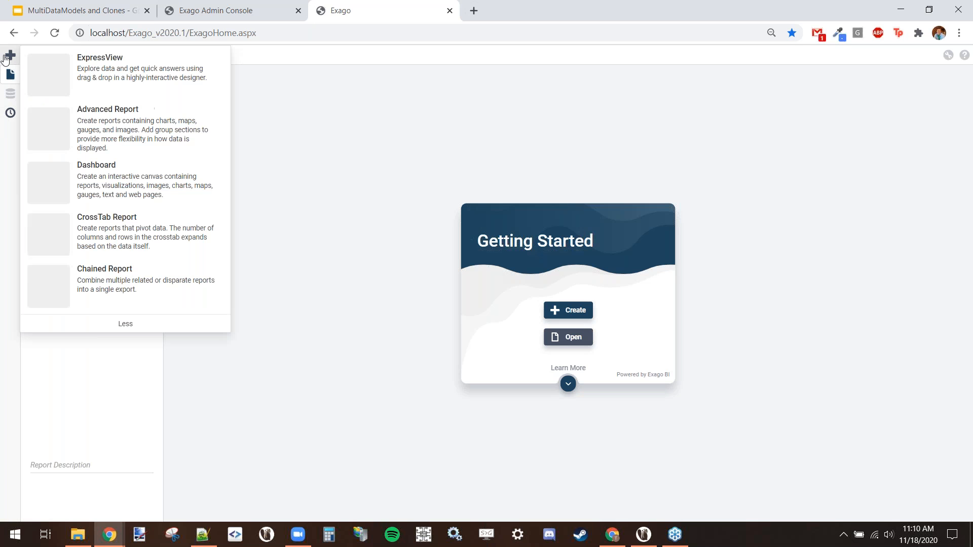
pyautogui.click(95, 76)
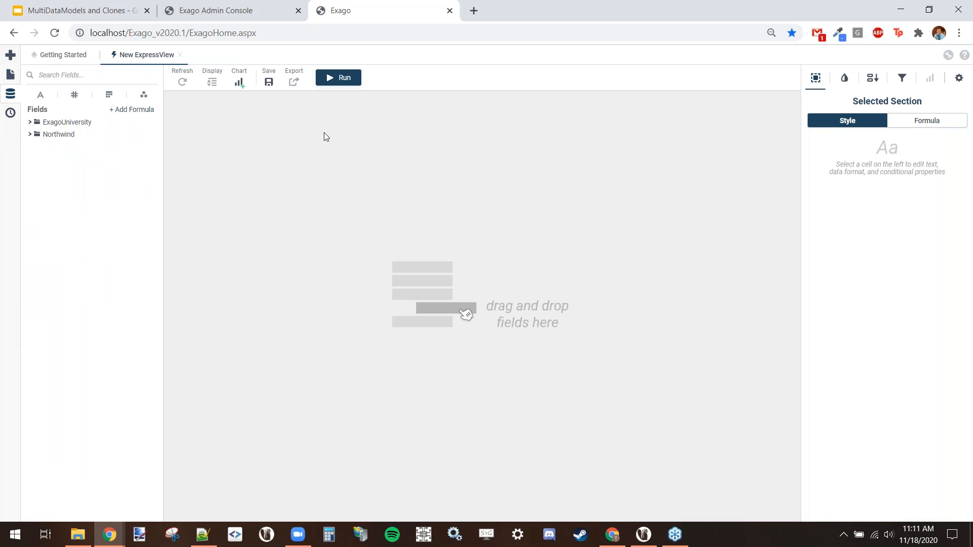
pyautogui.click(31, 122)
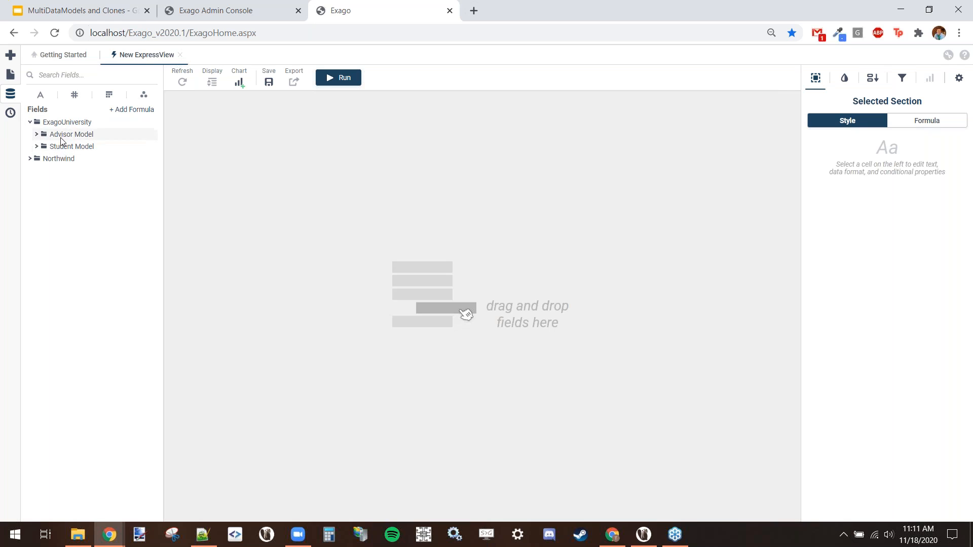
pyautogui.click(37, 135)
pyautogui.click(37, 171)
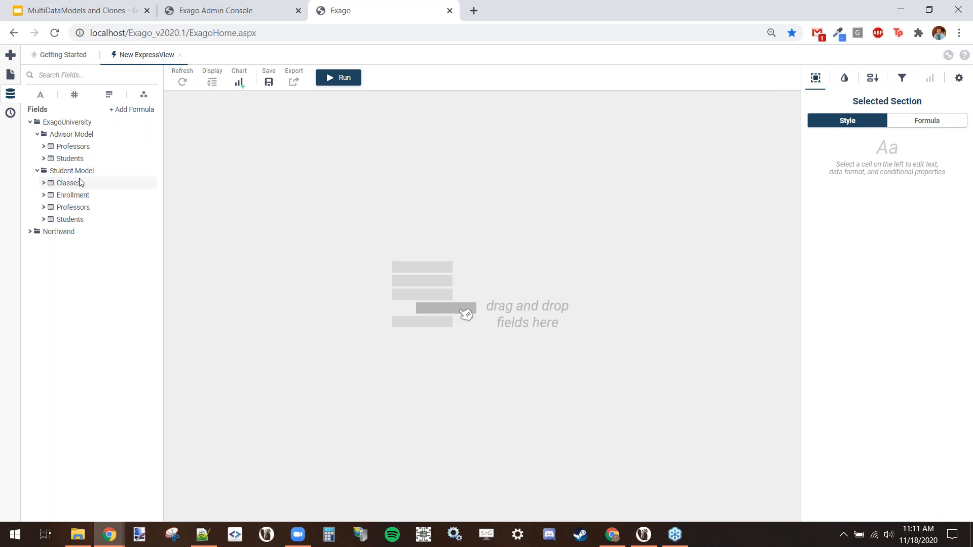
# Compare the Professors and Students data objects listed in the Advisor Model with those in the Student Model.
pyautogui.click(70, 160)
pyautogui.click(71, 147)
pyautogui.click(73, 207)
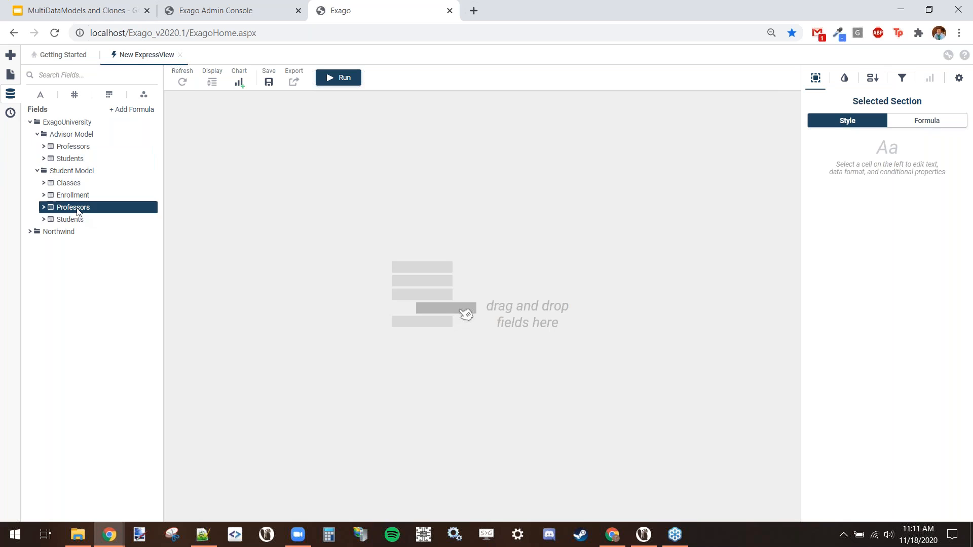
pyautogui.click(77, 219)
pyautogui.click(75, 209)
pyautogui.click(71, 160)
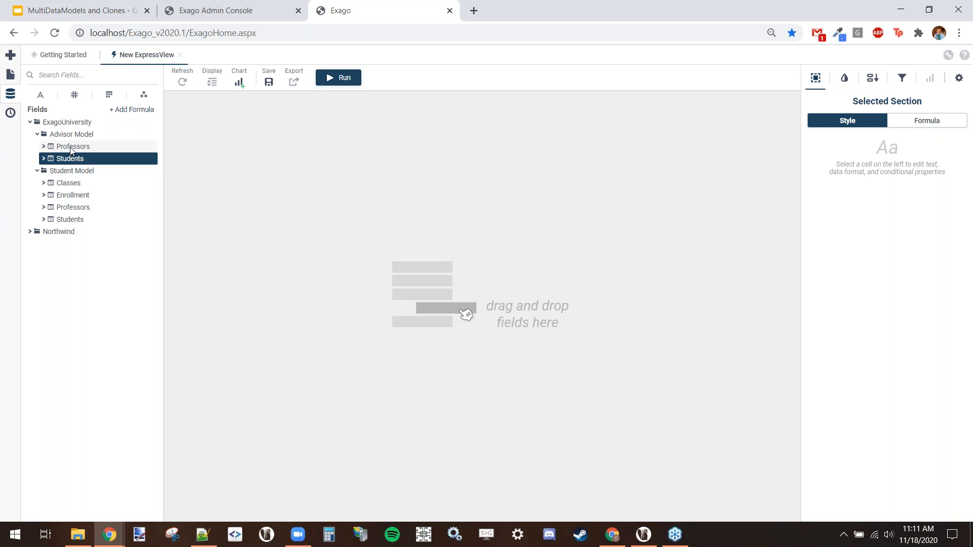
pyautogui.click(74, 228)
pyautogui.click(73, 222)
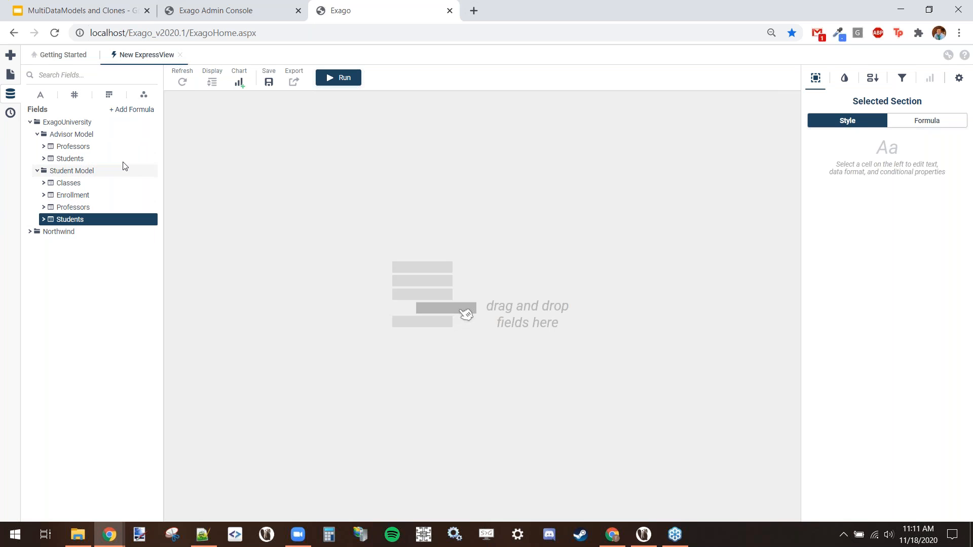
# Switch to the MultiDataModels and Clones deck in Google Slides and present the category, data object and join XML slide.
pyautogui.click(109, 4)
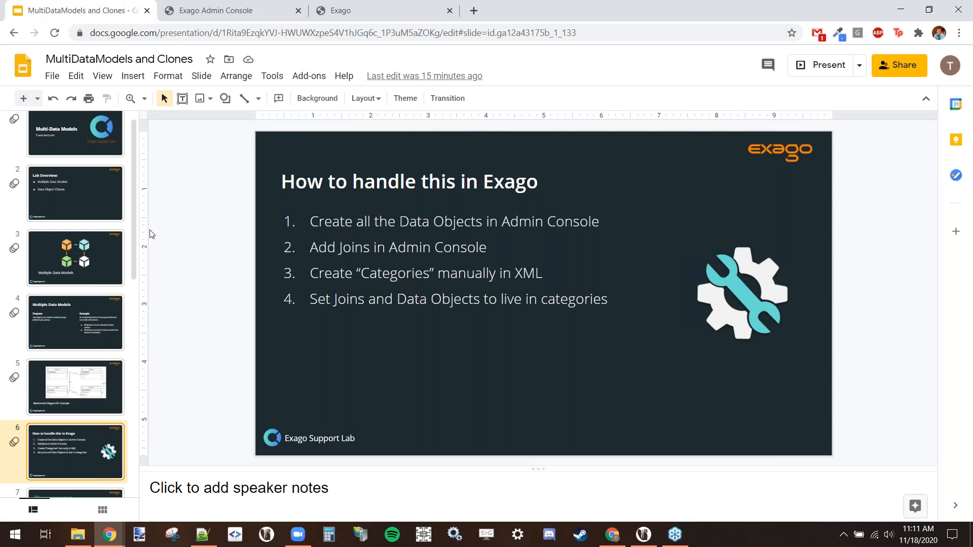
pyautogui.click(825, 66)
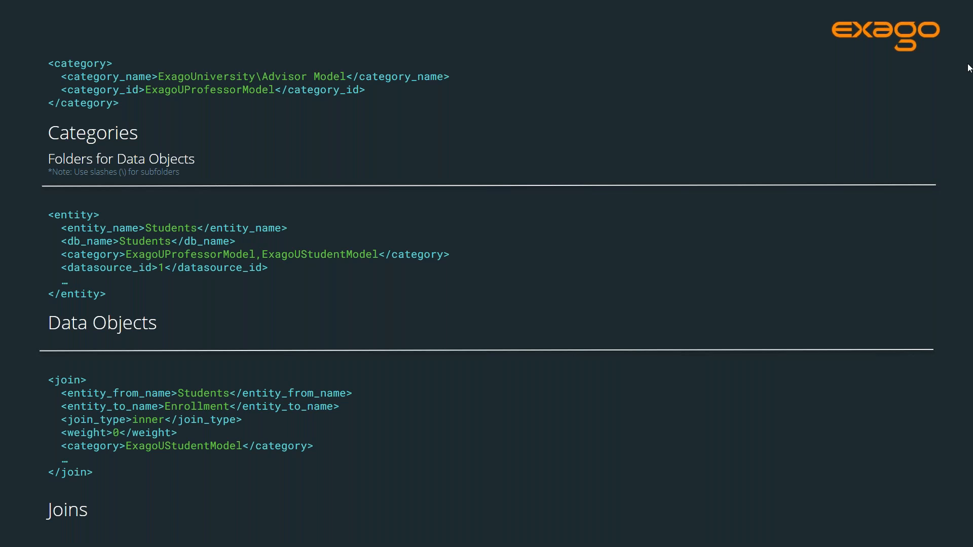
pyautogui.press('Escape')
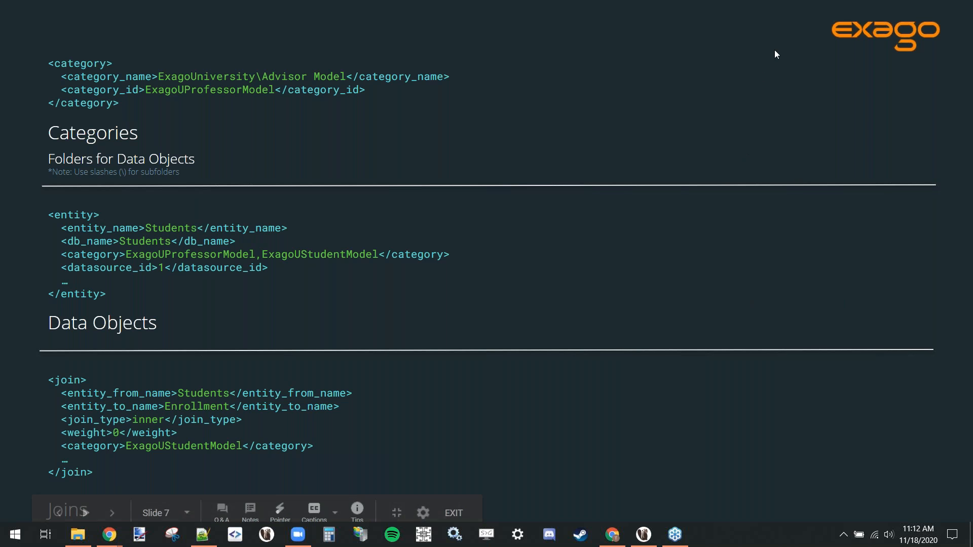
pyautogui.click(419, 245)
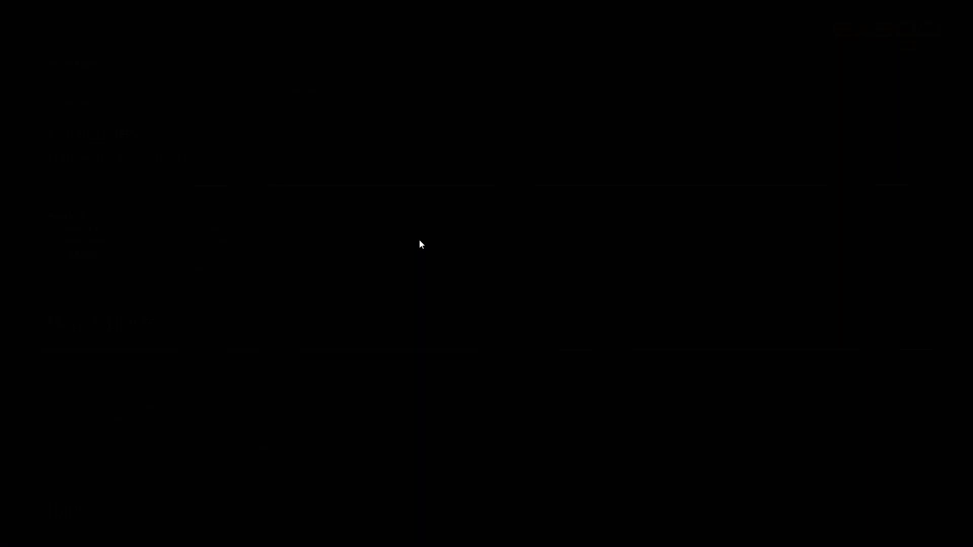